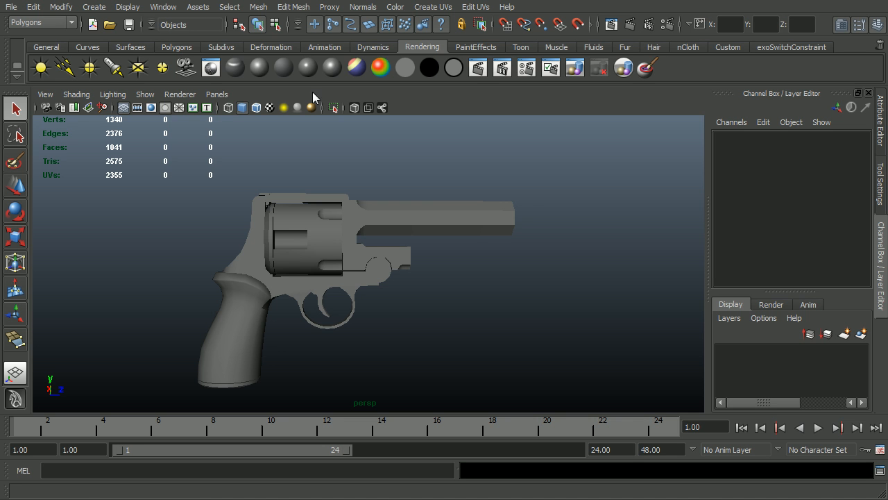
Step: Create a polygon cube and move it to the top of the barrel just ahead of the frame, at about Y 7.09, Z 2.04
click(94, 7)
mouse_move(174, 40)
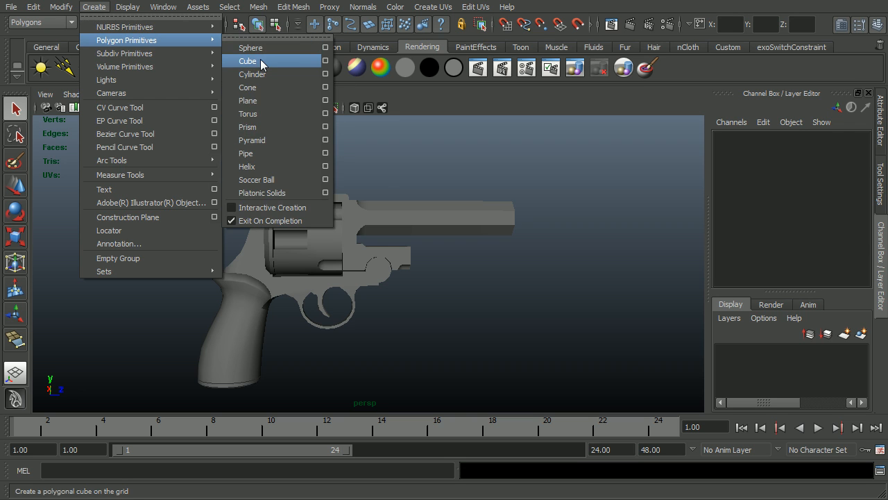
click(260, 60)
key(w)
drag(377, 278, 382, 200)
alt+right_drag(382, 200, 562, 308)
alt+middle_drag(561, 308, 563, 320)
alt+right_drag(420, 312, 462, 315)
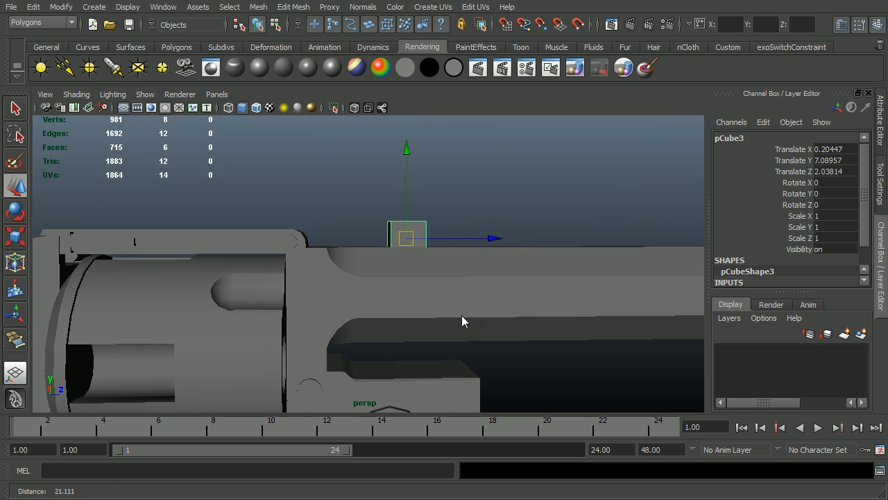
alt+drag(462, 315, 432, 329)
alt+right_drag(432, 329, 485, 326)
alt+drag(486, 326, 596, 302)
Step: Centre the cube by setting its Translate X to 0, and show the front view in wireframe over the reference image
key(space)
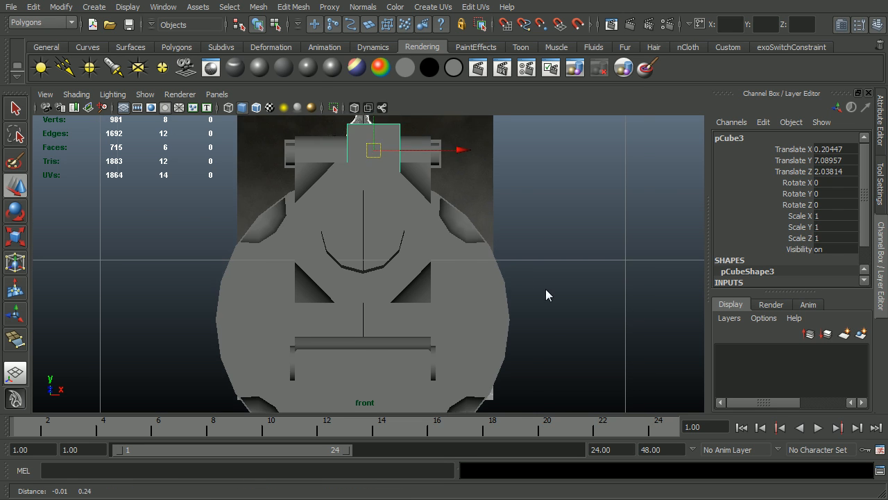
double_click(836, 149)
text(0)
key(Return)
alt+right_drag(117, 308, 487, 282)
key(4)
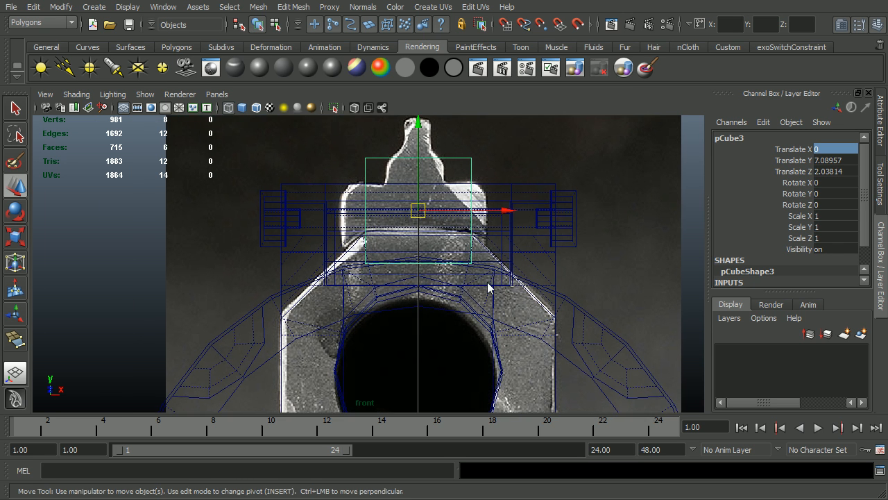
Step: Widen the cube to about 1.36 in Scale X and raise it to about 7.14 in Translate Y to match the front reference
alt+middle_drag(488, 282, 481, 312)
key(r)
drag(535, 242, 582, 240)
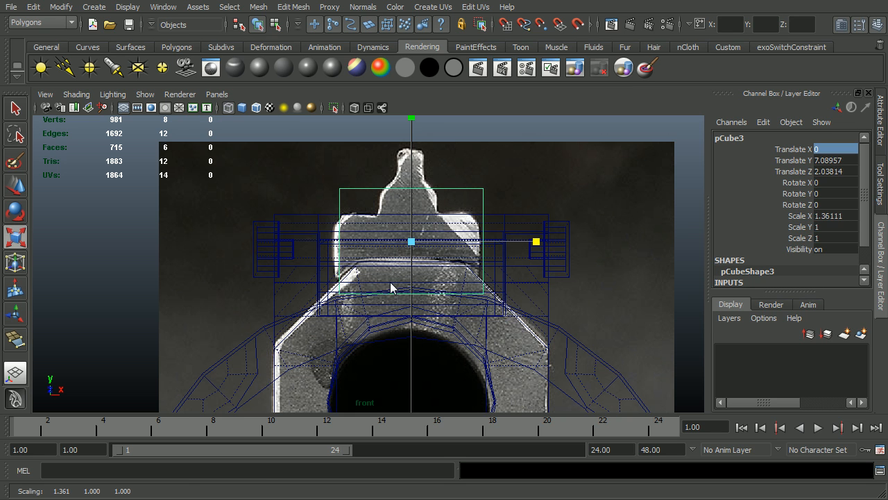
key(w)
drag(411, 223, 412, 213)
scroll(379, 253, up, 6)
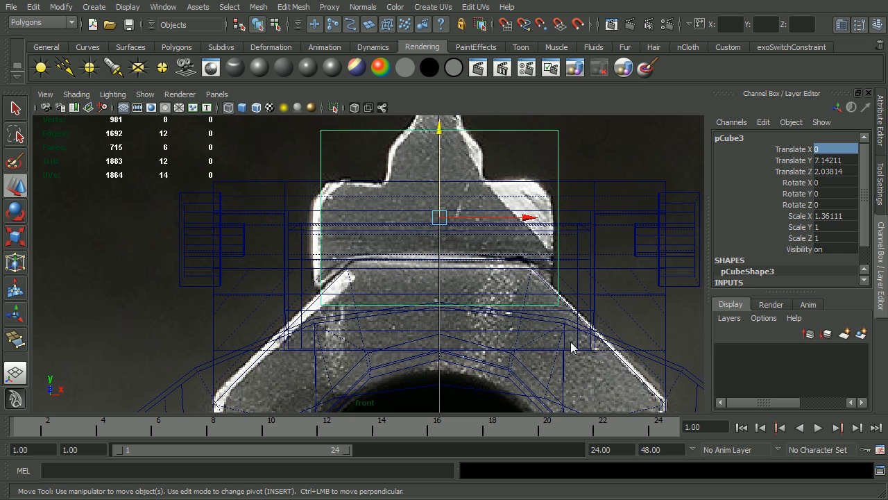
alt+middle_drag(523, 299, 531, 321)
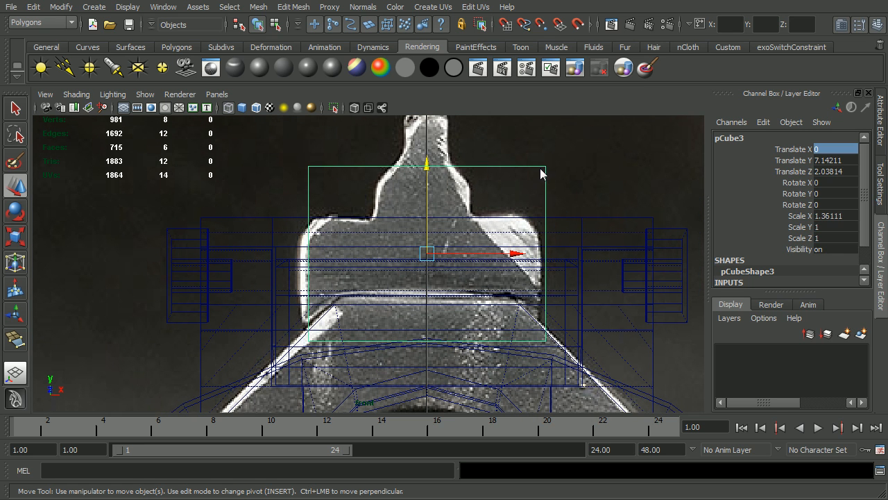
Step: Lower the cube's top vertices by snapping them to the height of the frame's top, at about Y 7.35
key(F8)
drag(231, 147, 620, 184)
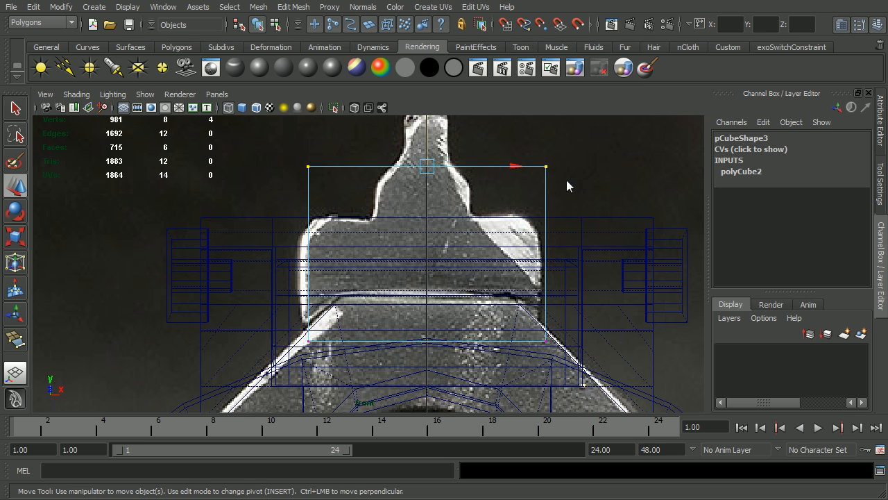
key(v)
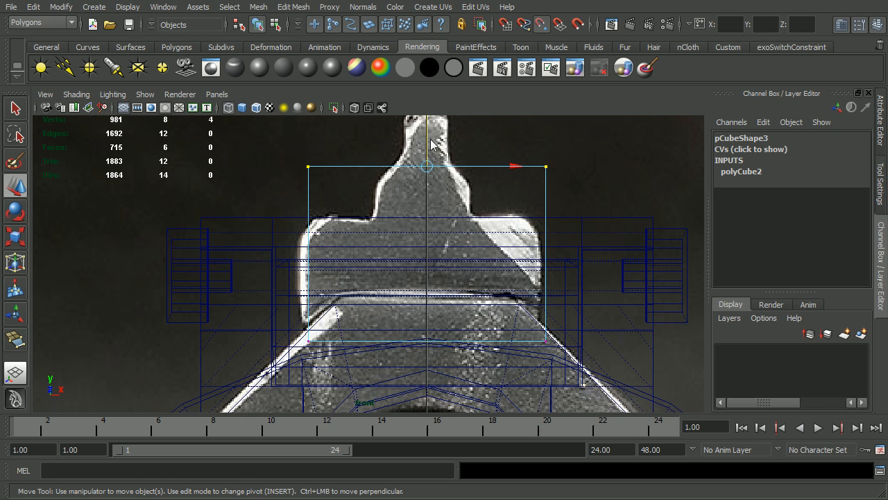
drag(391, 197, 383, 181)
key(ctrl+z)
key(v)
drag(433, 149, 386, 182)
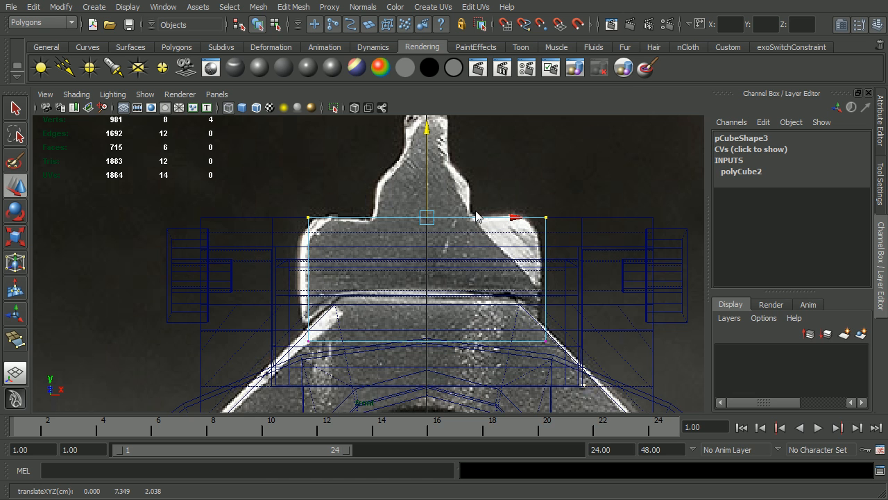
Step: Extend the cube's rear vertices back along Z to about -1.13, snapping them to the frame's geometry in the perspective view
key(space)
drag(477, 249, 509, 261)
alt+right_drag(509, 261, 472, 263)
drag(333, 196, 396, 307)
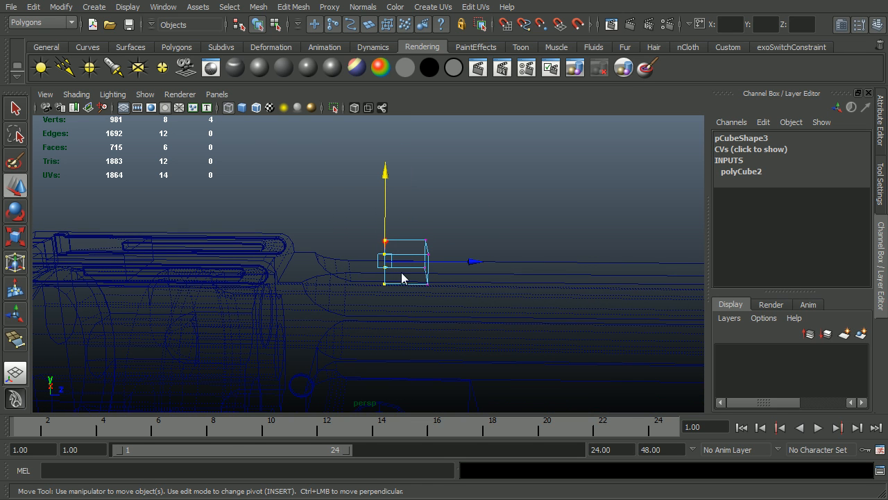
key(v)
drag(407, 268, 283, 244)
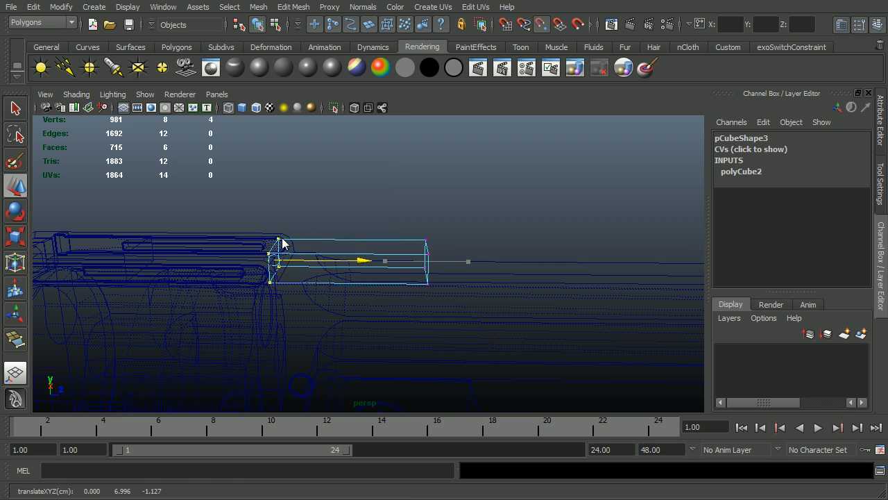
Step: Stretch the cube's front vertices along Z, snapping them to the muzzle end of the barrel, and show the model shaded
drag(346, 202, 540, 331)
alt+middle_drag(540, 332, 394, 286)
key(v)
mouse_move(319, 263)
mouse_down()
mouse_move(628, 262)
mouse_move(644, 278)
mouse_move(619, 276)
mouse_move(625, 341)
mouse_move(640, 337)
mouse_up()
key(5)
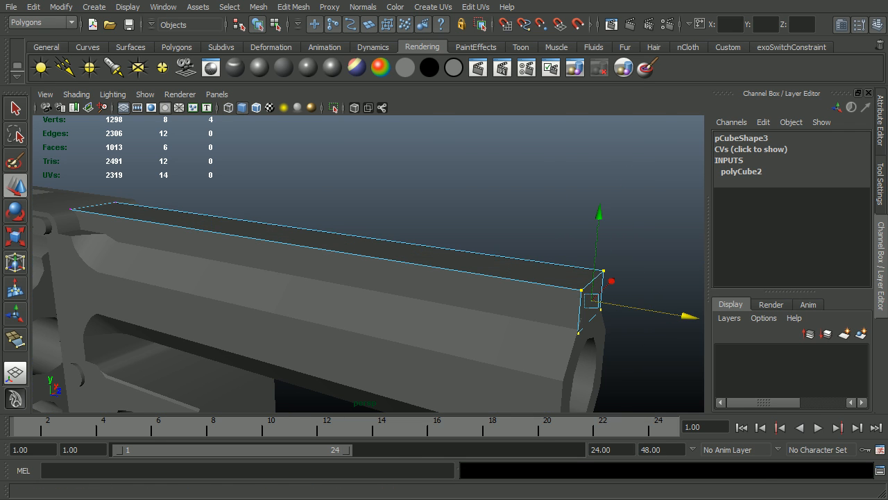
Step: Check the revolver reference photo and nudge the rail's front vertices slightly back at the muzzle, ending in object mode
key(alt+Tab)
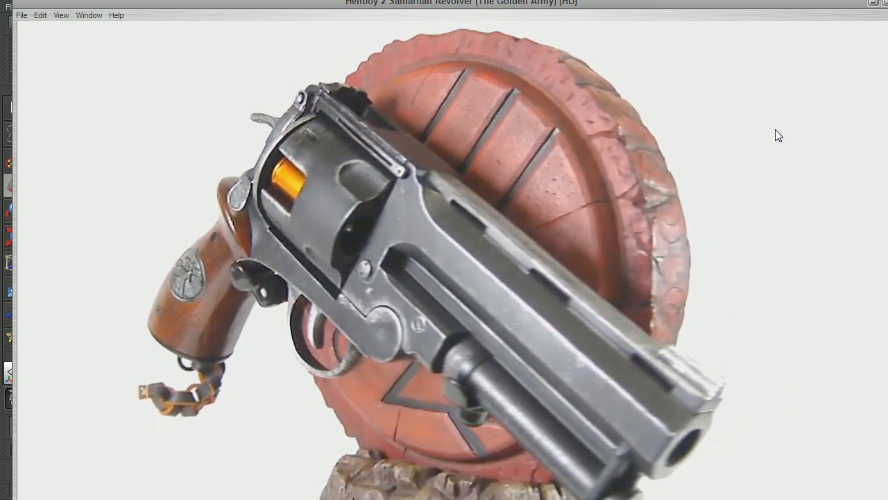
key(alt+Tab)
alt+right_drag(522, 373, 558, 372)
alt+middle_drag(557, 371, 453, 328)
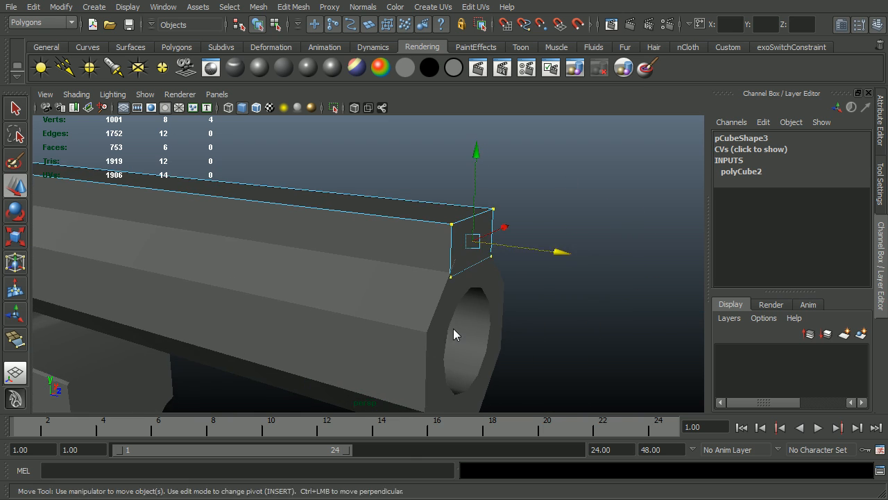
alt+right_drag(453, 329, 512, 325)
drag(607, 242, 604, 242)
alt+drag(541, 301, 561, 306)
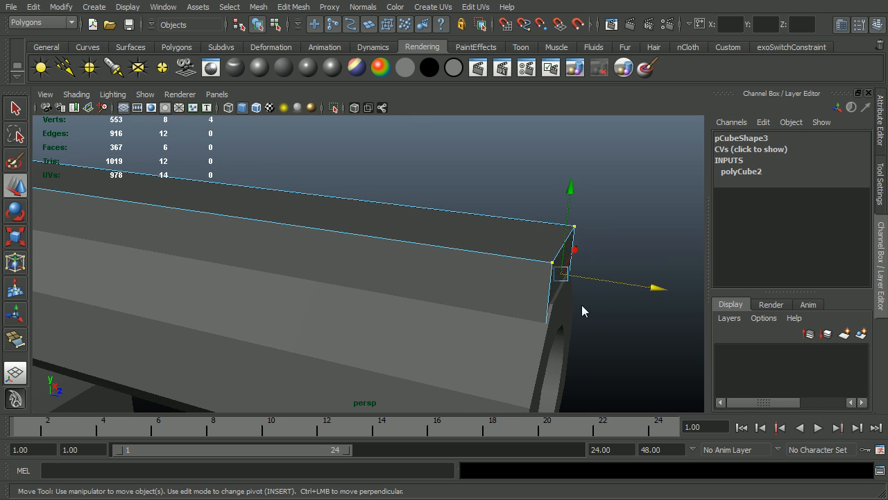
alt+right_drag(581, 304, 391, 292)
alt+drag(391, 291, 441, 276)
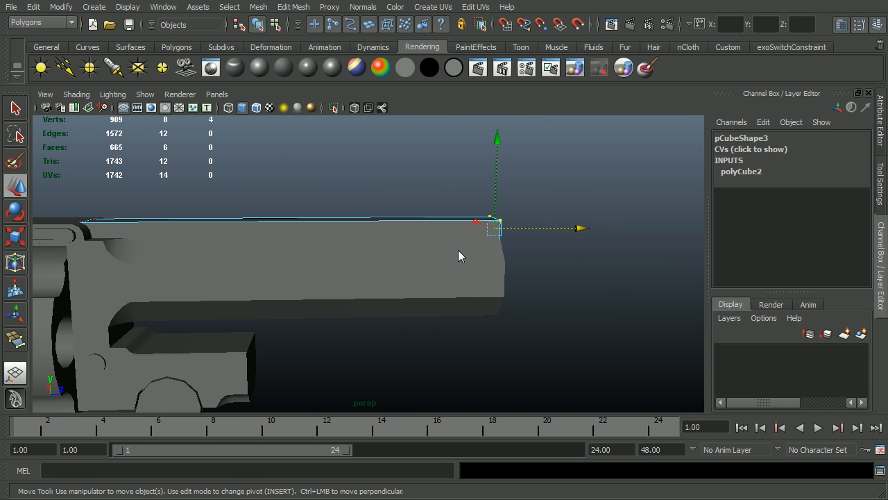
key(F8)
Step: Bevel the two long top edges of the barrel rail
key(space)
drag(458, 254, 456, 280)
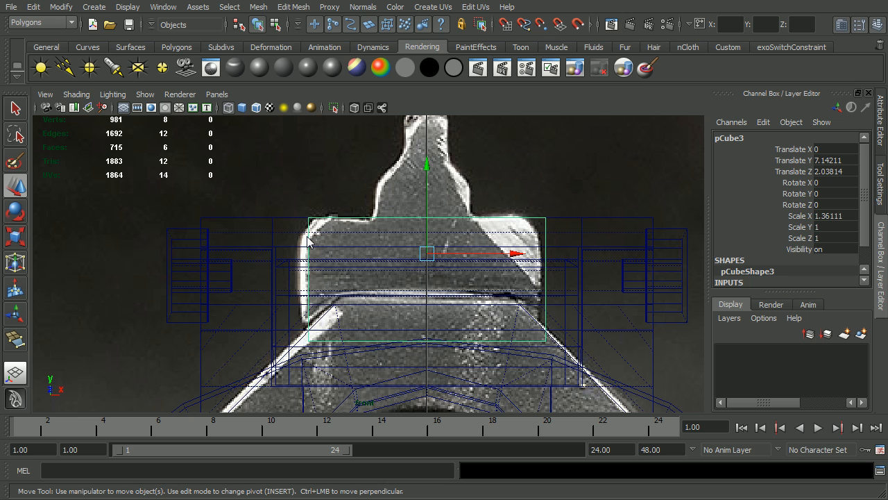
key(space)
drag(395, 239, 401, 216)
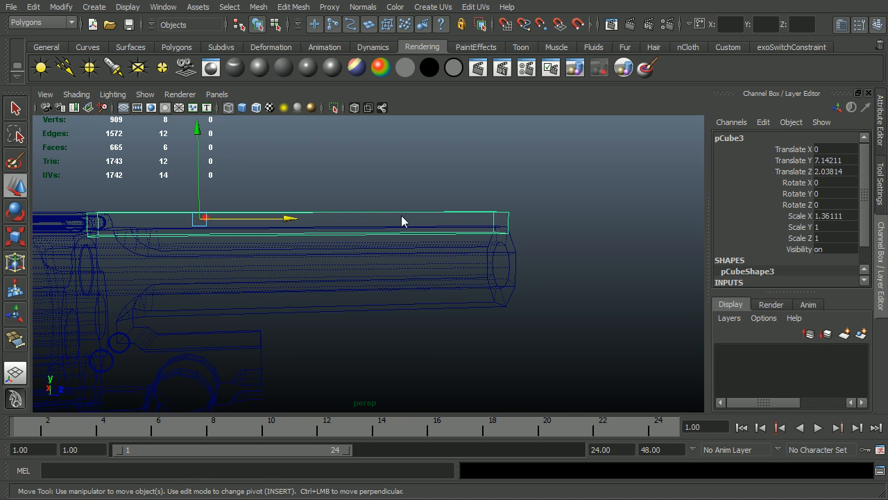
right_drag(383, 220, 400, 184)
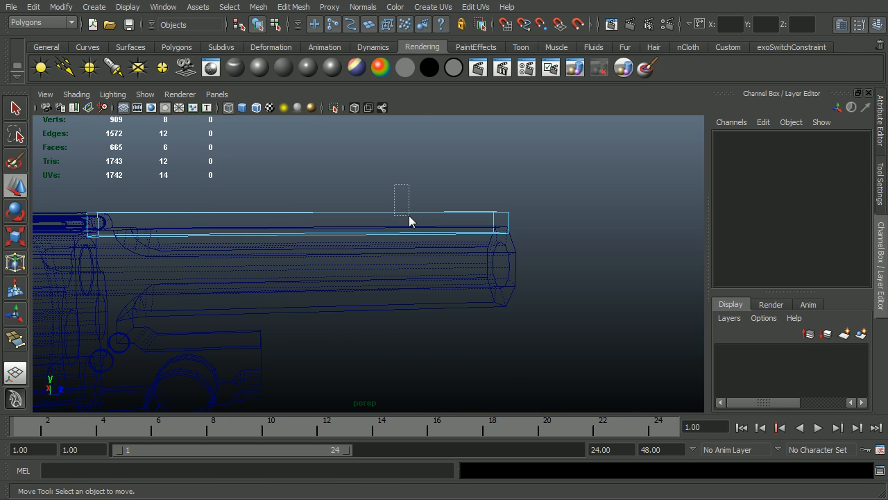
click(410, 220)
alt+drag(410, 217, 369, 242)
alt+right_drag(369, 242, 431, 283)
alt+drag(431, 283, 416, 281)
alt+right_drag(416, 282, 493, 269)
alt+middle_drag(493, 269, 323, 305)
alt+right_drag(389, 301, 456, 288)
alt+middle_drag(456, 287, 479, 268)
shift+right_drag(472, 222, 496, 214)
key(space)
drag(497, 214, 495, 259)
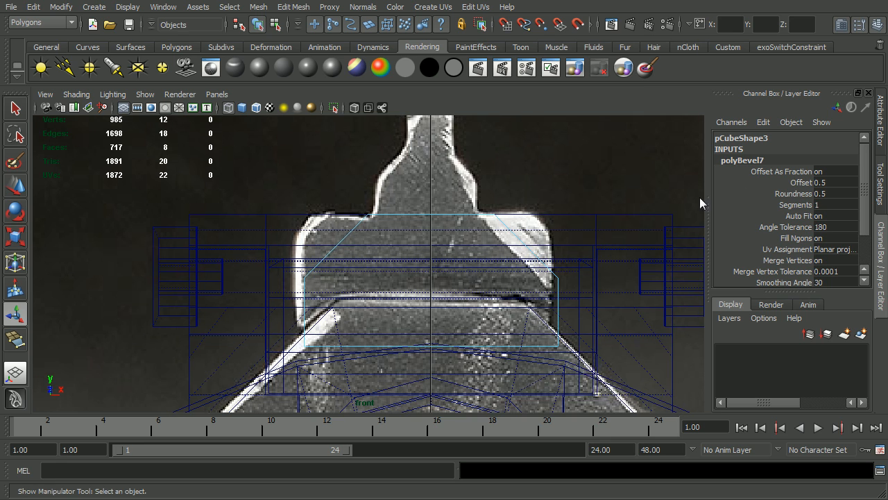
Step: Set the rail bevel's Offset to 0.19 and its Segments to 2, matching the rounded corners in the front reference
click(801, 183)
click(448, 263)
key(ctrl+z)
middle_drag(449, 263, 418, 276)
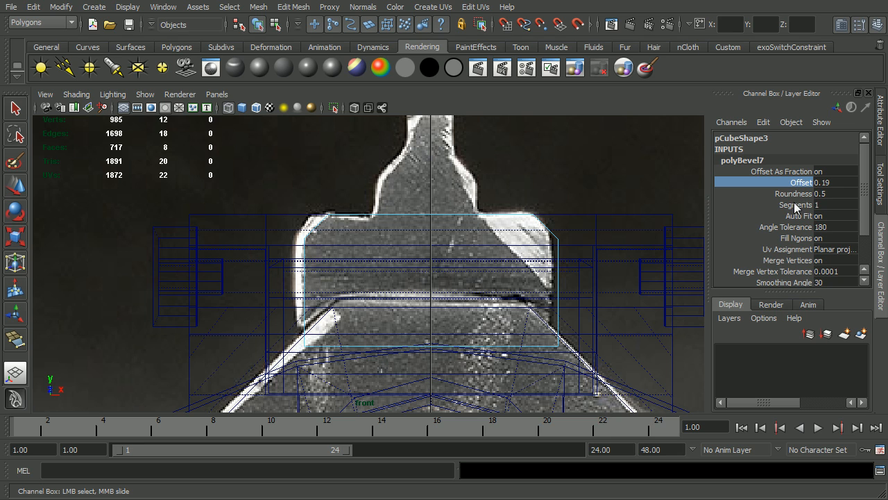
click(819, 205)
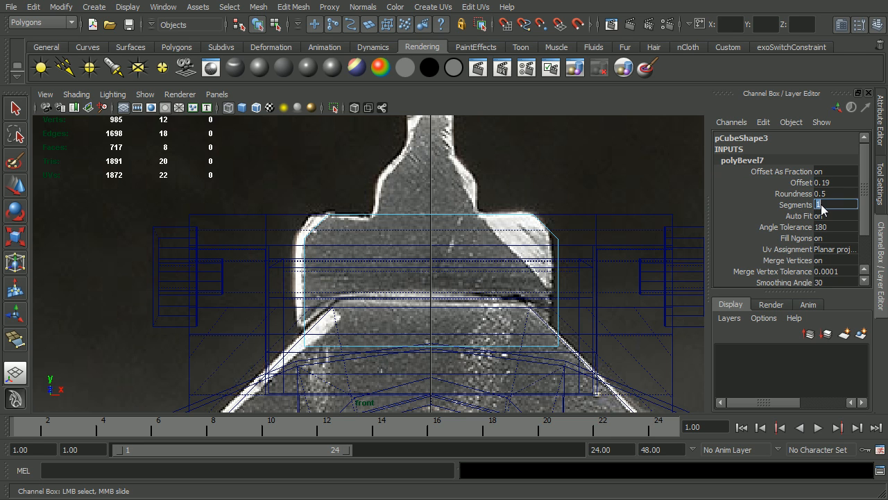
text(2)
key(Return)
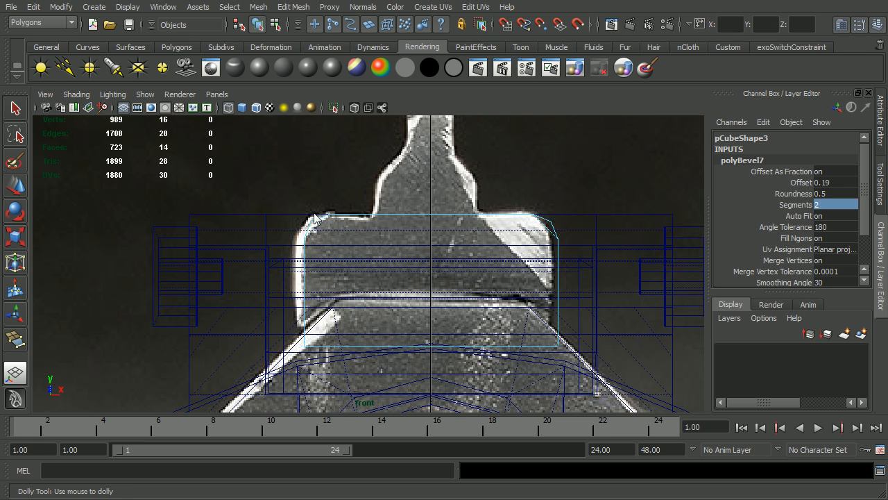
scroll(477, 213, up, 3)
scroll(491, 213, down, 4)
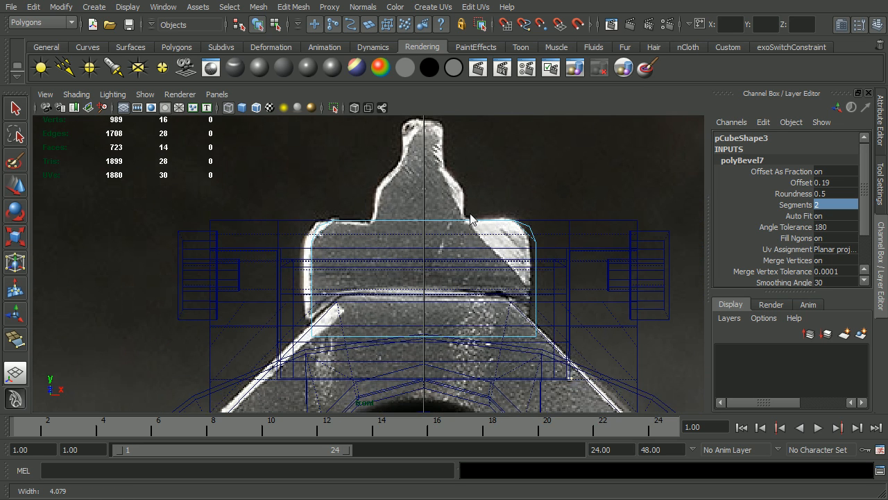
Step: Examine the bevelled rail in the front, perspective and side views, comparing it in wireframe with the side reference image
key(F8)
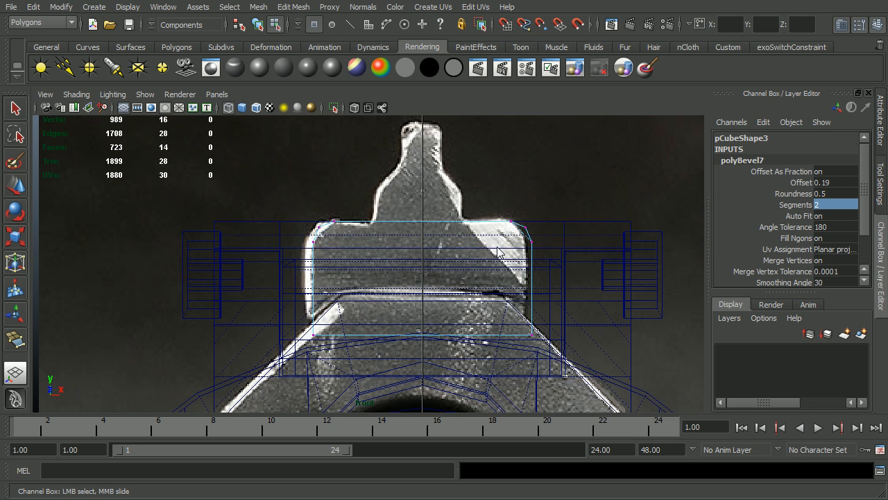
key(F8)
key(space)
drag(492, 235, 522, 214)
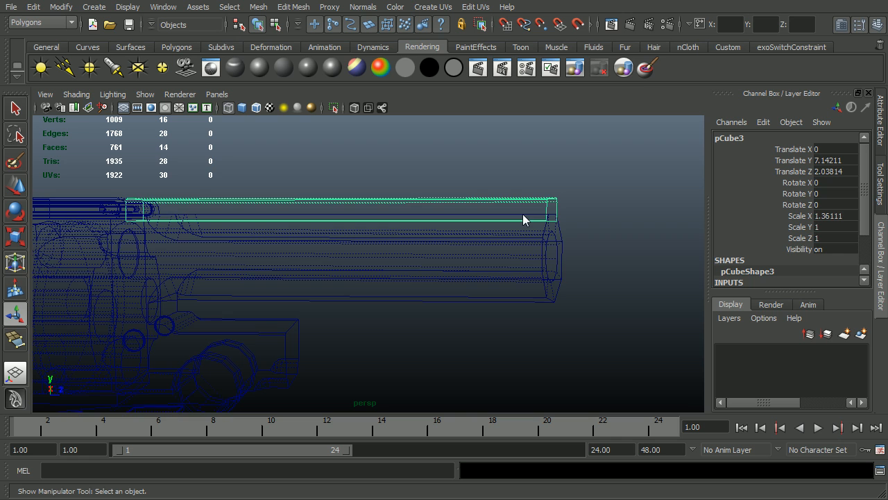
key(5)
key(space)
drag(524, 215, 581, 214)
scroll(416, 271, up, 1)
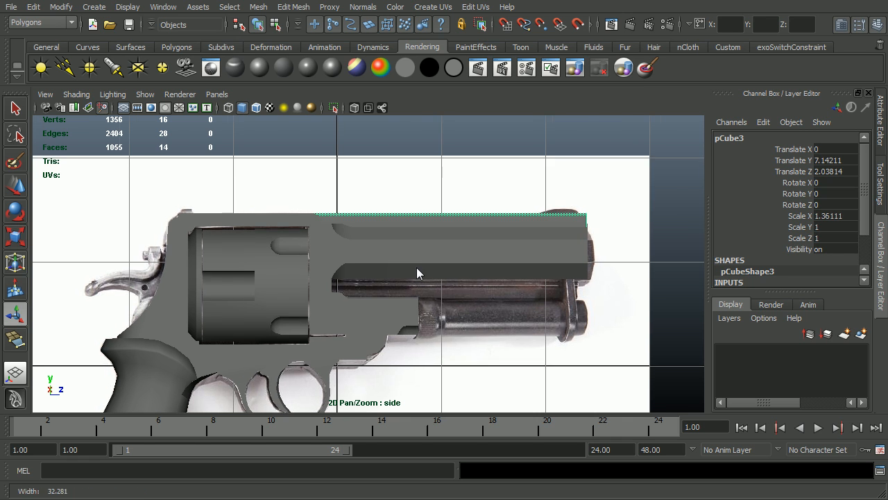
key(4)
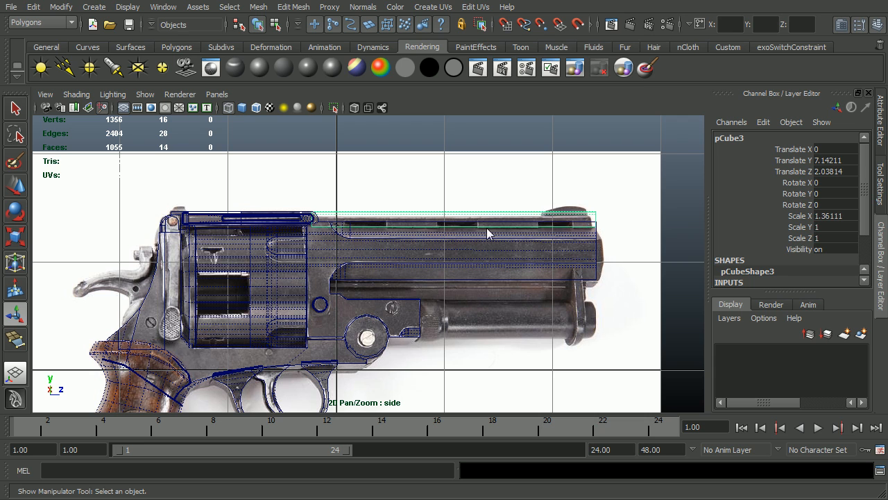
Step: Create a polygon cube and place it at the rail's rearmost slot, at about Y 6.41, Z 0.90
click(94, 7)
mouse_move(143, 40)
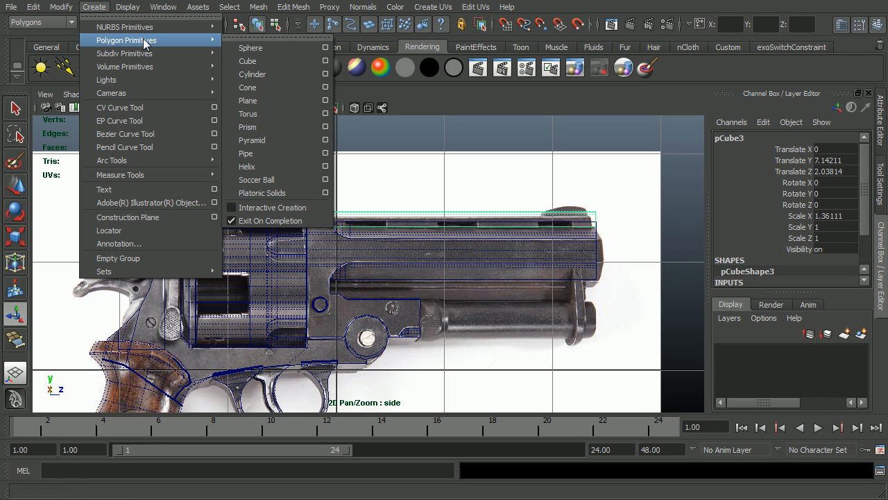
click(245, 61)
key(w)
drag(347, 376, 364, 233)
alt+right_drag(482, 251, 618, 267)
alt+middle_drag(464, 281, 448, 313)
alt+right_drag(475, 300, 504, 286)
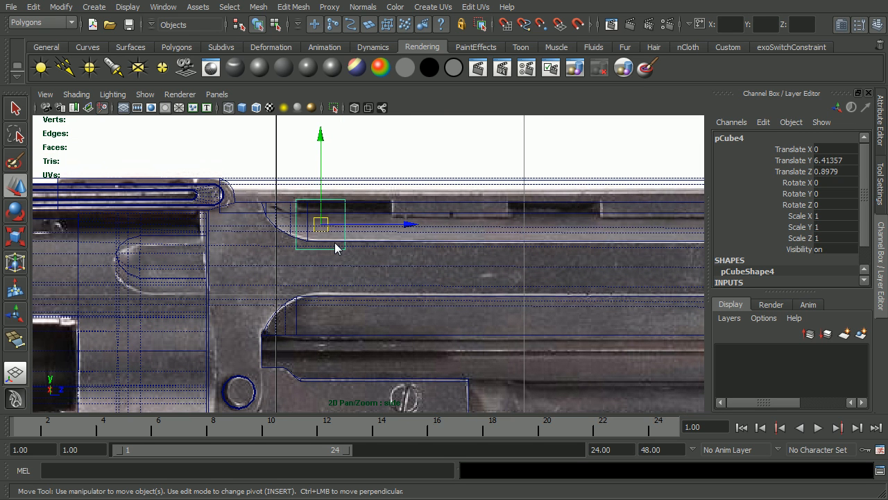
Step: Stretch the new cube's front vertices along Z to about 2.34 to match the length of the rearmost slot
key(F8)
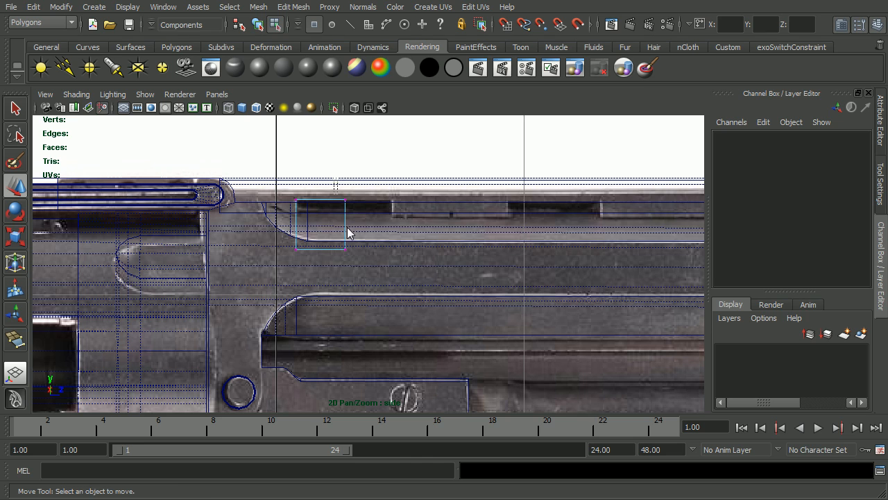
drag(334, 178, 356, 264)
drag(366, 230, 413, 230)
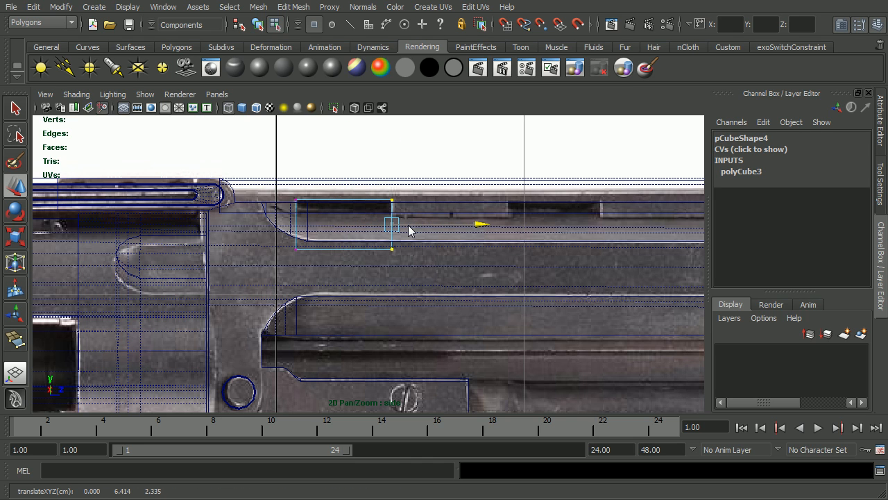
key(F8)
key(F8)
key(F8)
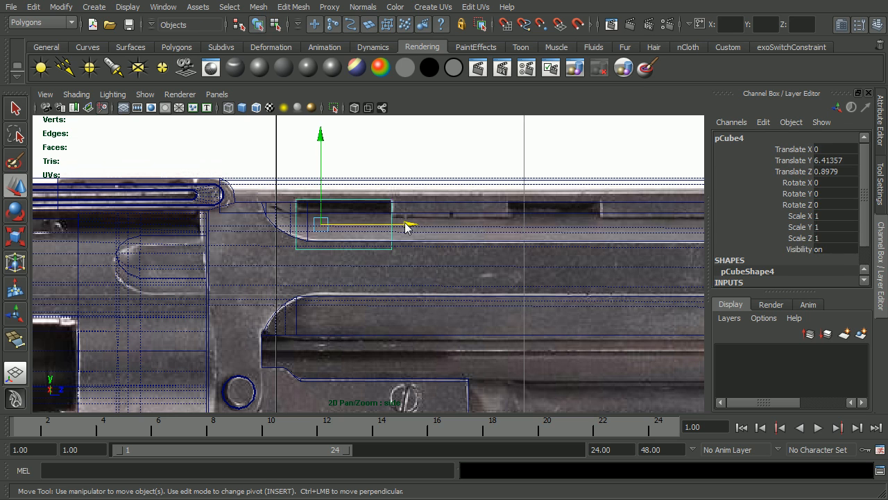
Step: Duplicate the slot cube and move the copy forward to the second rail slot, at about 5.12 in Translate Z
key(ctrl+d)
drag(408, 225, 613, 232)
alt+middle_drag(612, 236, 369, 245)
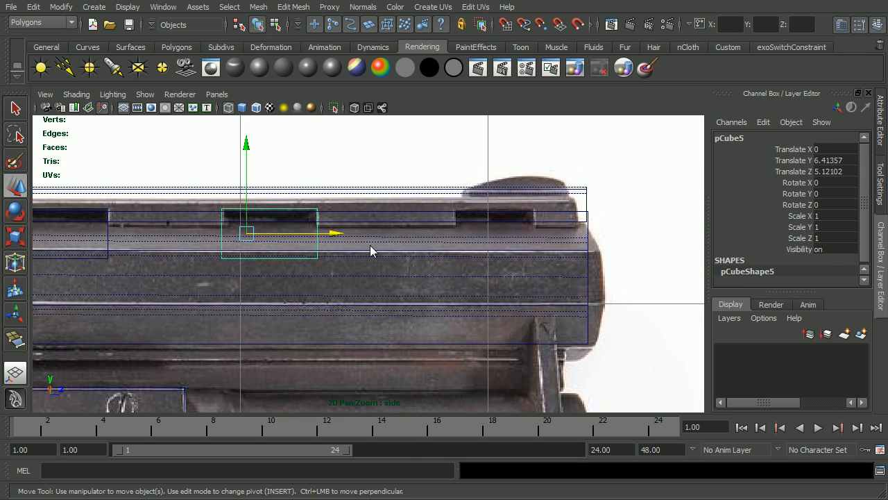
Step: Duplicate the slot cube, move the copy to the foremost rail slot at about Z 9.81, and shorten its front end to about Z 10.94
key(ctrl+d)
drag(331, 235, 561, 246)
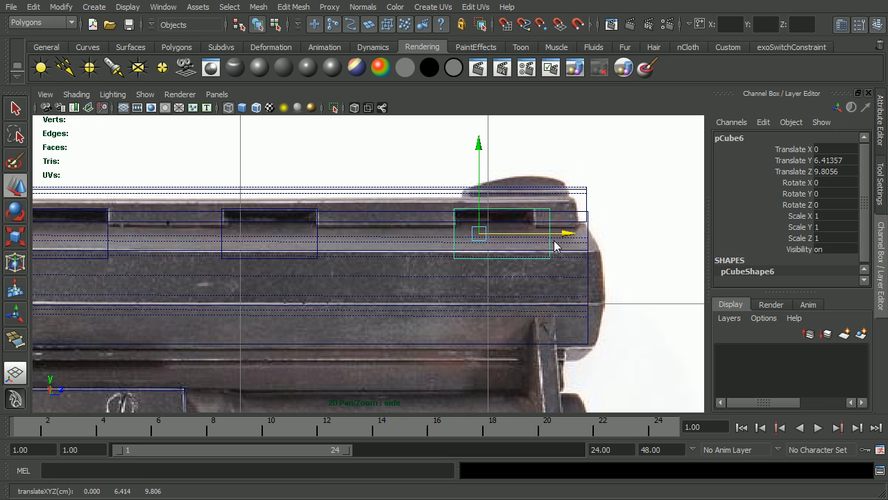
key(F8)
drag(520, 174, 581, 240)
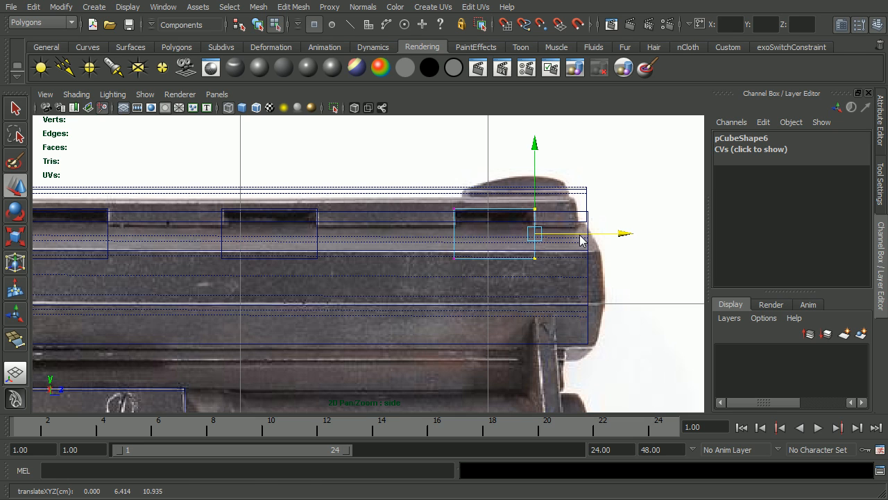
key(F8)
key(F8)
key(F8)
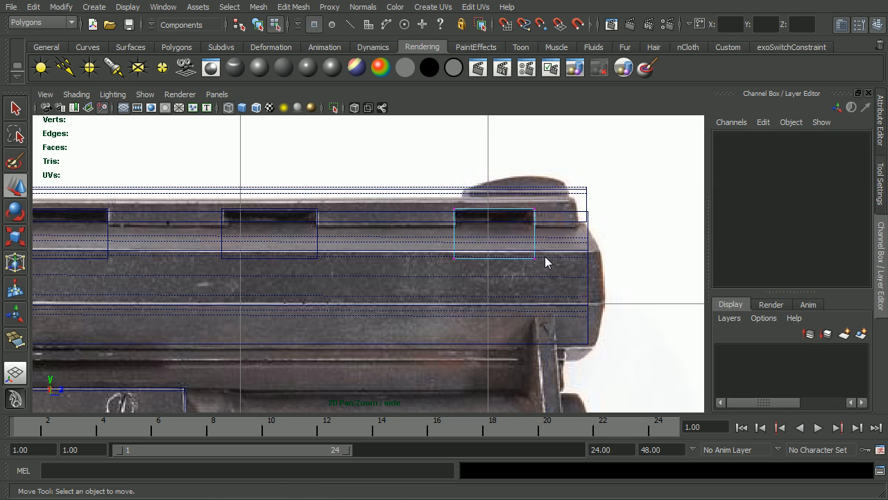
Step: Widen all three slot cubes together across the rail to a Scale X of about 3.47
shift+click(296, 259)
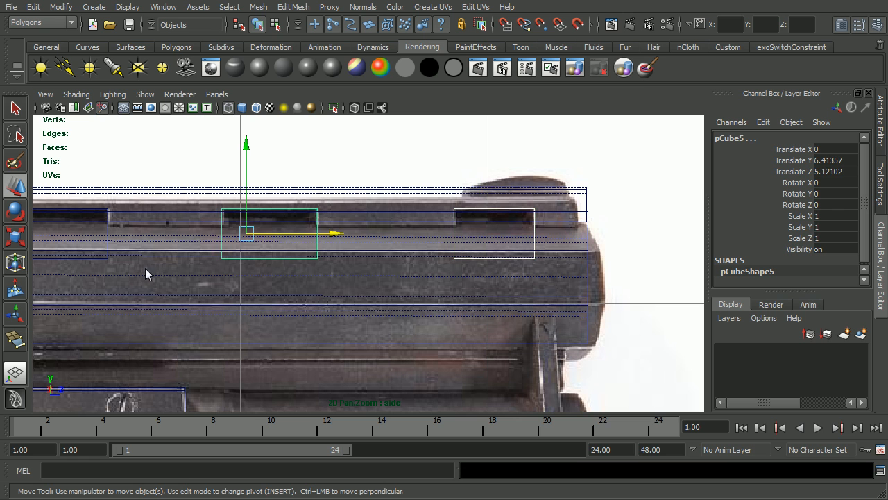
click(75, 259)
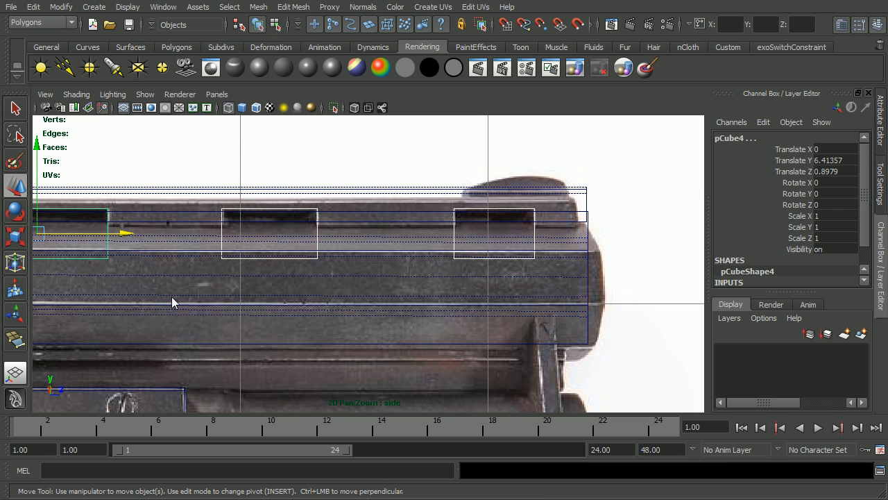
alt+drag(306, 306, 259, 317)
key(r)
mouse_move(307, 264)
alt+mouse_down()
mouse_move(302, 201)
mouse_move(436, 145)
alt+mouse_up()
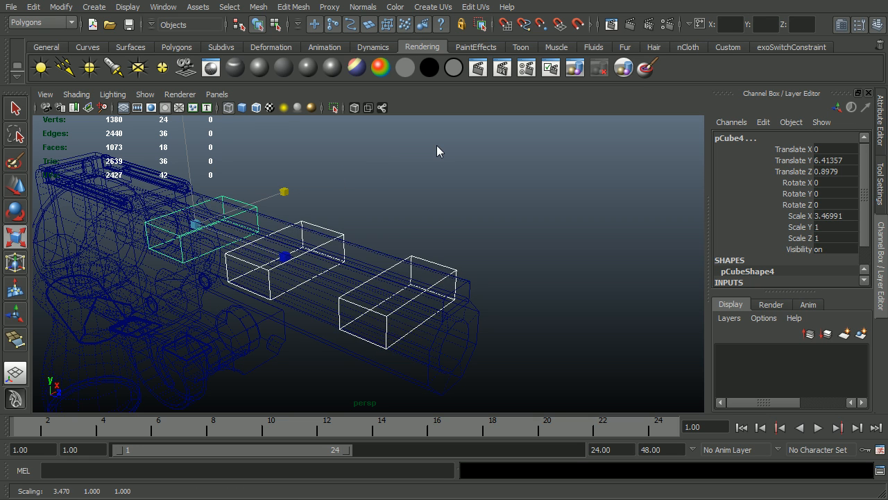
Step: Check the three widened cubes in shaded perspective and combine them into a single mesh
key(5)
alt+drag(401, 264, 438, 256)
alt+right_drag(439, 257, 495, 259)
alt+drag(495, 264, 375, 268)
click(258, 6)
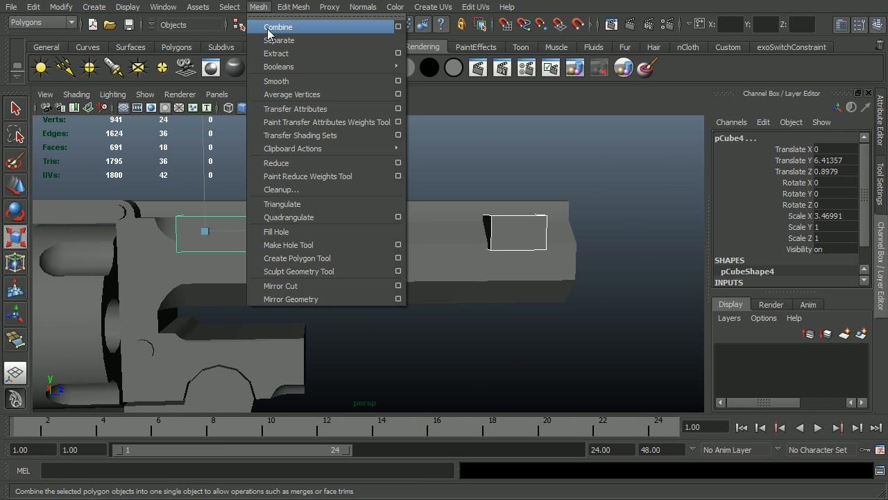
click(278, 26)
Step: Cut the three slots into the top rail with a Boolean Difference using the combined cubes
scroll(353, 304, up, 3)
mouse_move(354, 303)
alt+mouse_down()
mouse_move(392, 307)
mouse_move(349, 313)
alt+mouse_up()
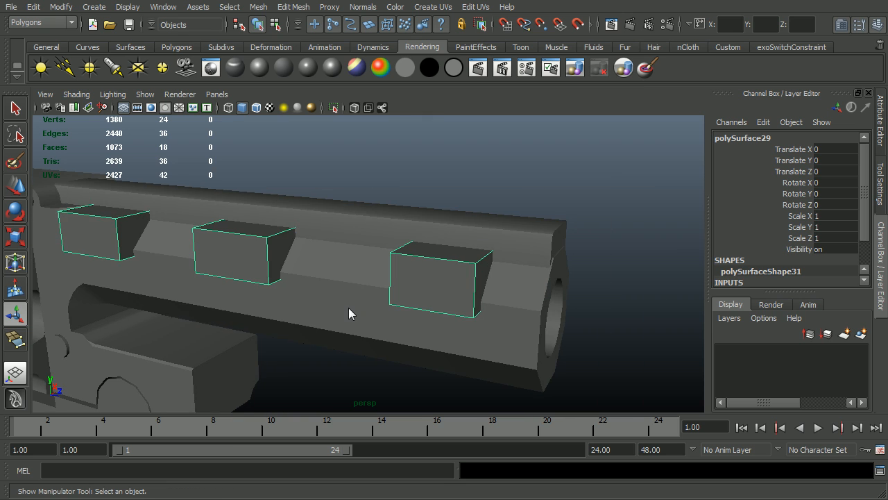
click(387, 241)
shift+click(449, 283)
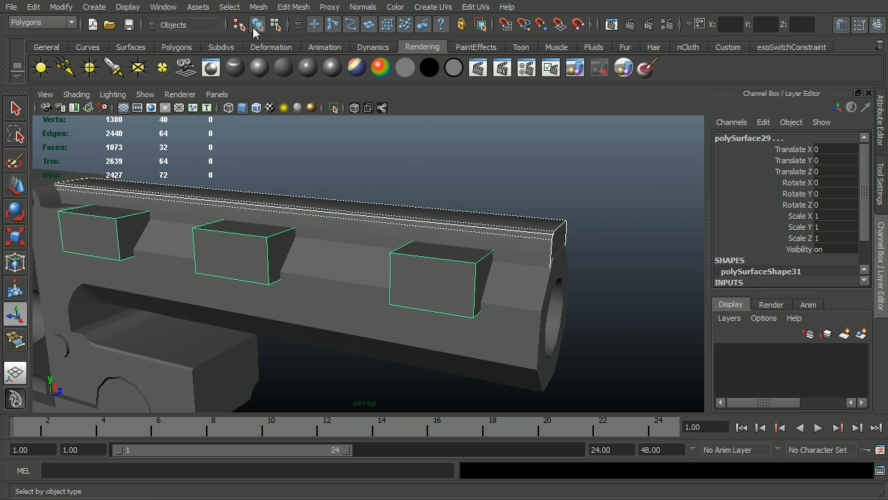
click(258, 6)
mouse_move(280, 63)
click(437, 82)
alt+drag(673, 222, 507, 244)
click(573, 295)
alt+drag(573, 295, 552, 294)
Step: Raise the upper vertices of all three rail slots to about Y 7.03 in the side view
key(space)
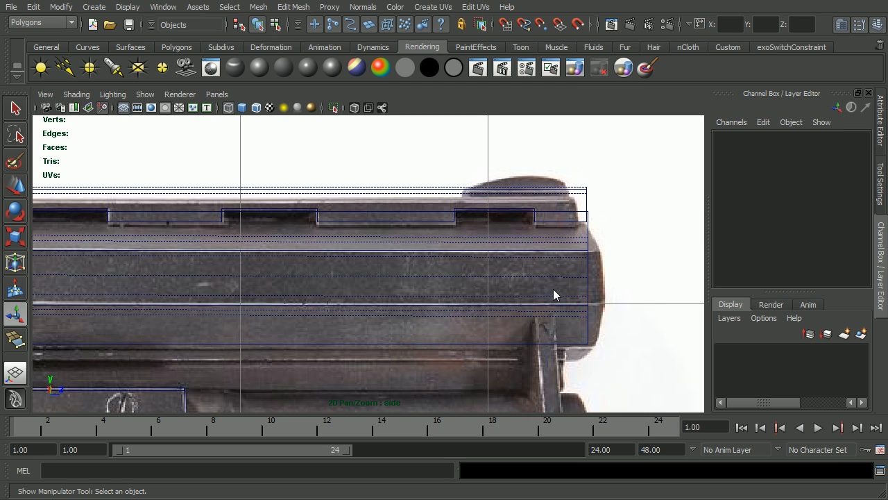
alt+right_drag(264, 205, 418, 213)
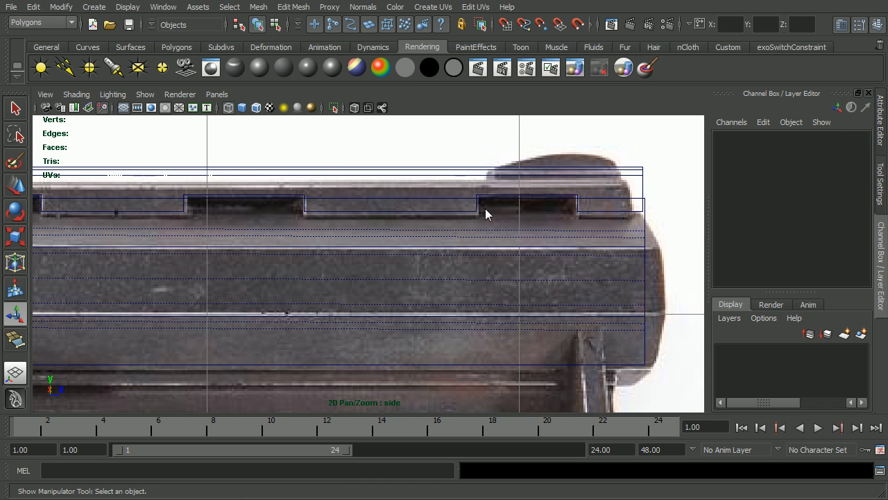
click(507, 196)
right_drag(508, 195, 435, 198)
scroll(416, 203, down, 3)
alt+middle_drag(415, 204, 478, 204)
drag(154, 231, 601, 214)
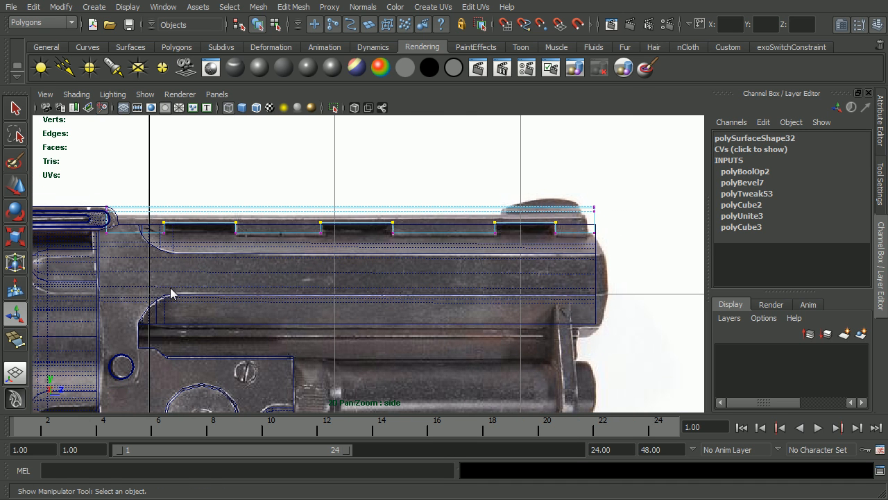
scroll(427, 283, up, 3)
key(w)
drag(355, 184, 355, 179)
key(5)
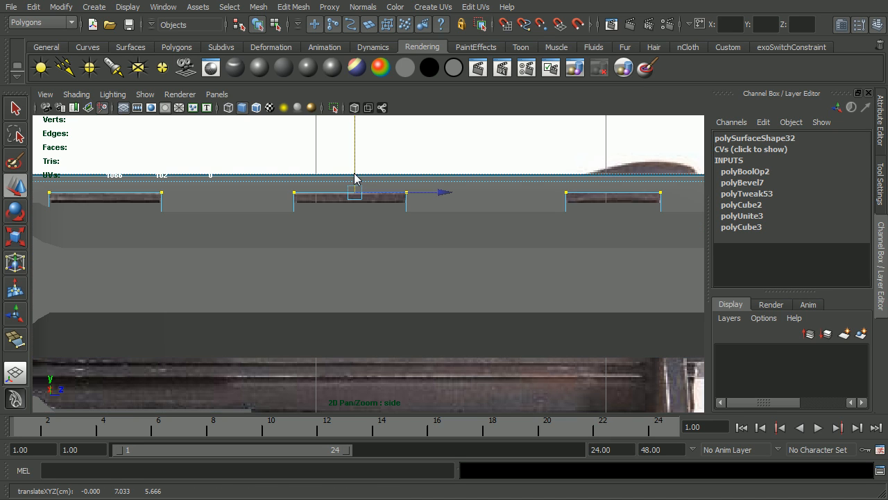
scroll(374, 247, down, 3)
key(F8)
Step: Examine the rail slots from several angles in perspective and compare them with the revolver reference photo
alt+right_drag(568, 208, 291, 220)
alt+drag(410, 208, 378, 225)
click(380, 226)
alt+drag(378, 268, 459, 266)
alt+right_drag(459, 266, 416, 298)
alt+drag(416, 297, 428, 295)
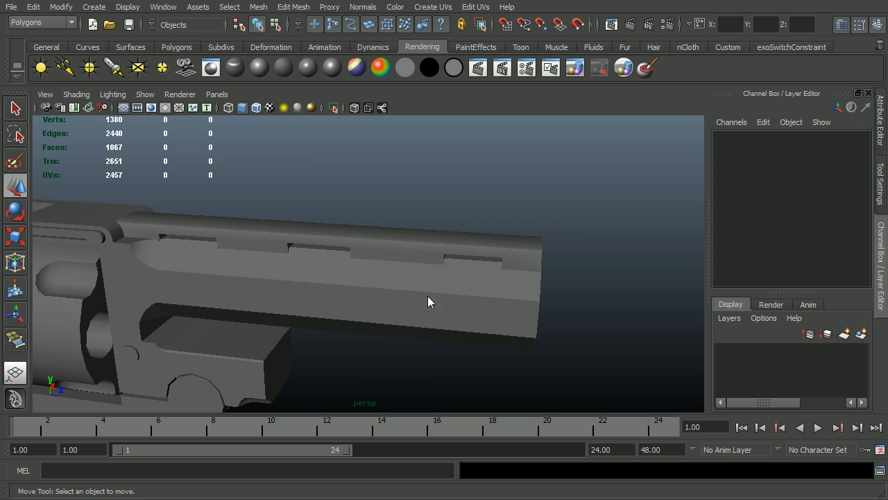
alt+middle_drag(428, 295, 486, 328)
alt+drag(486, 328, 478, 294)
alt+right_drag(311, 314, 400, 313)
alt+drag(400, 312, 411, 302)
alt+middle_drag(411, 308, 371, 283)
alt+drag(371, 284, 327, 313)
alt+right_drag(326, 313, 425, 339)
alt+drag(425, 339, 286, 263)
alt+drag(216, 313, 215, 331)
alt+middle_drag(214, 331, 262, 303)
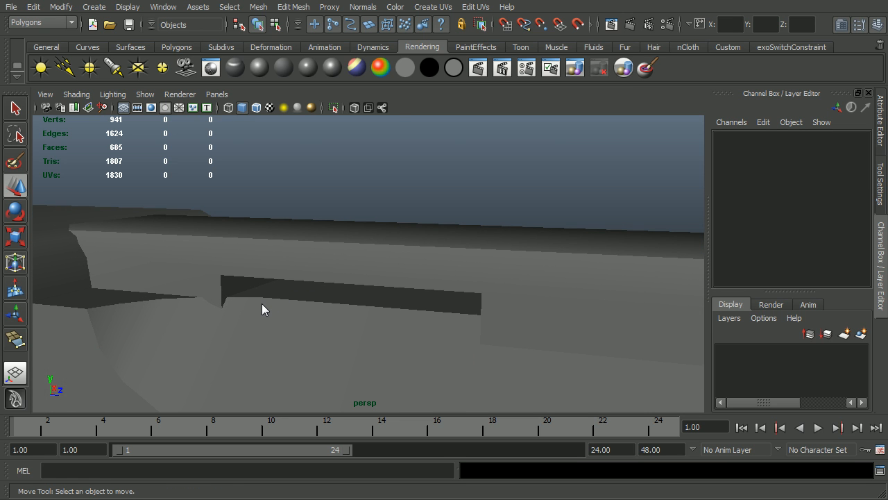
key(alt+Tab)
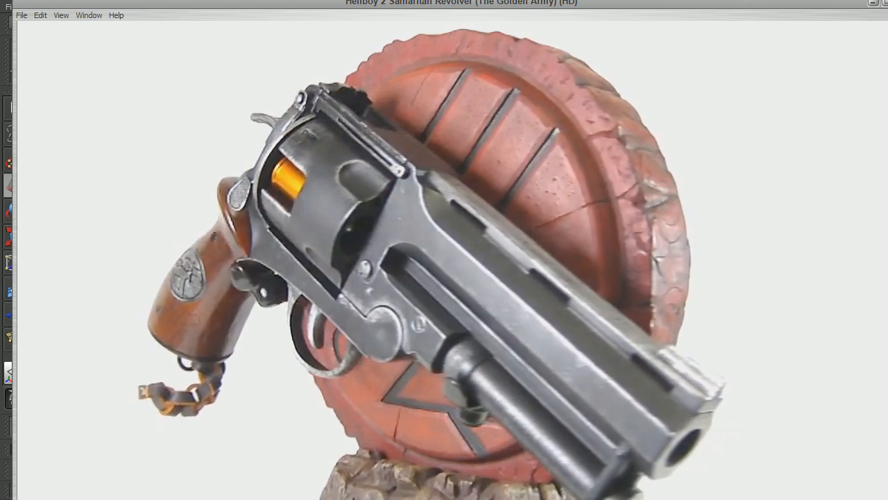
key(alt+Tab)
alt+drag(251, 307, 411, 303)
key(w)
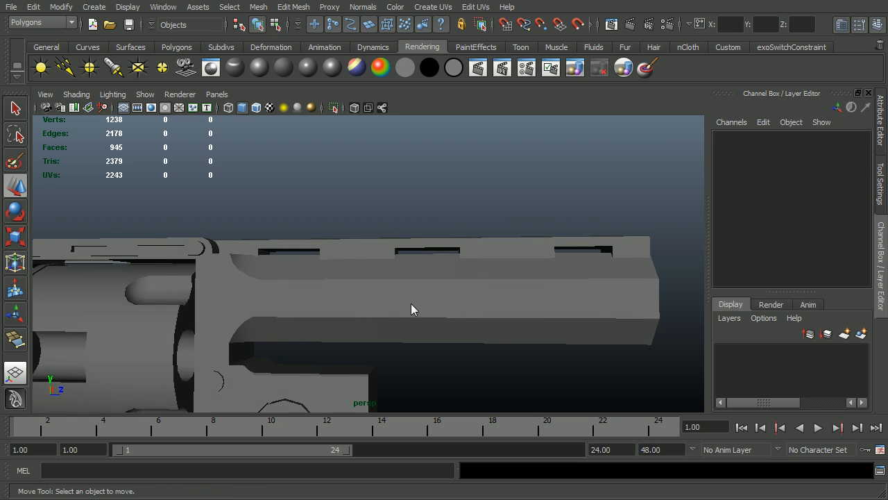
Step: Isolate the rail and delete its four bottom faces, rear end face and two rear corner faces, then show the whole model again
click(370, 251)
key(ctrl+1)
alt+drag(371, 252, 515, 152)
right_drag(517, 150, 518, 179)
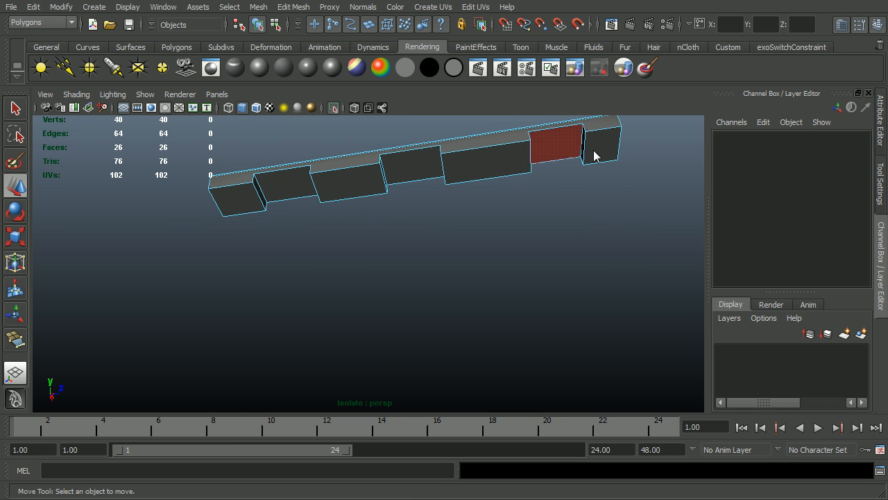
click(601, 144)
shift+click(485, 163)
shift+click(350, 182)
shift+click(231, 214)
alt+drag(231, 213, 409, 371)
shift+click(431, 373)
shift+click(432, 366)
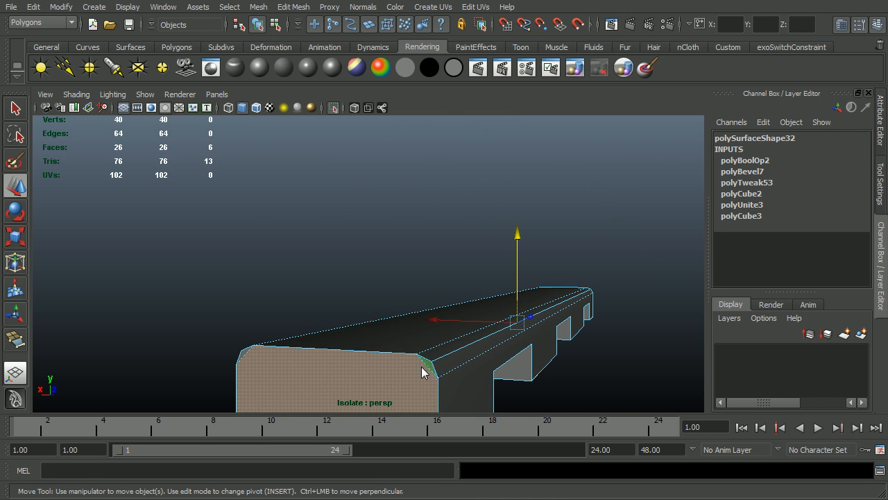
shift+click(243, 354)
key(Delete)
key(F8)
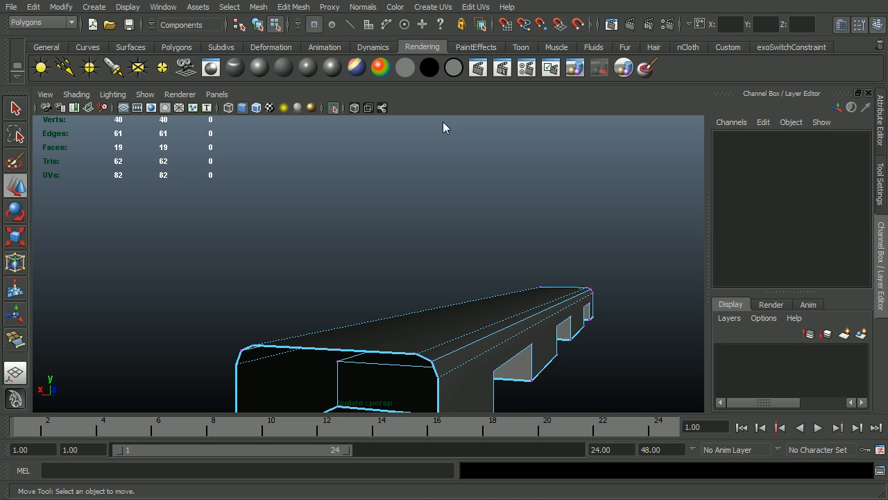
click(431, 200)
key(shift+i)
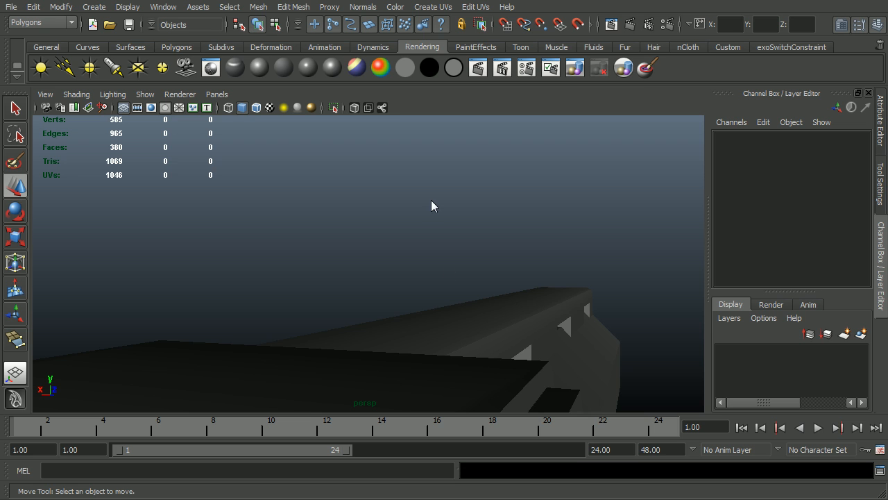
Step: Compare the slotted rail with the reference and inspect the area beneath the barrel in the side view
scroll(416, 306, down, 2)
alt+drag(415, 307, 395, 249)
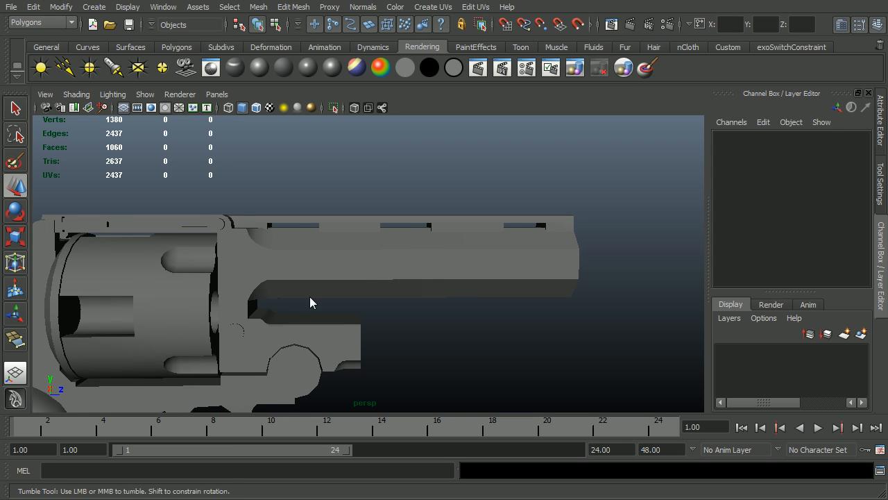
alt+drag(309, 297, 307, 307)
key(alt+Tab)
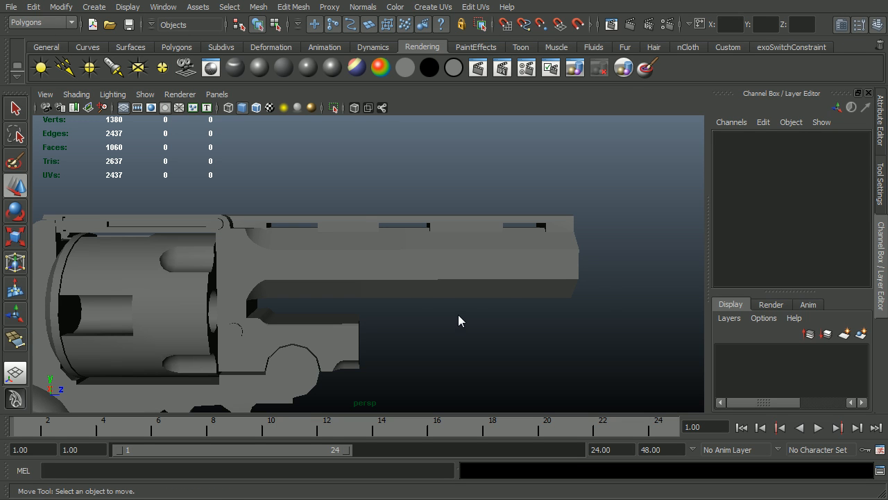
key(space)
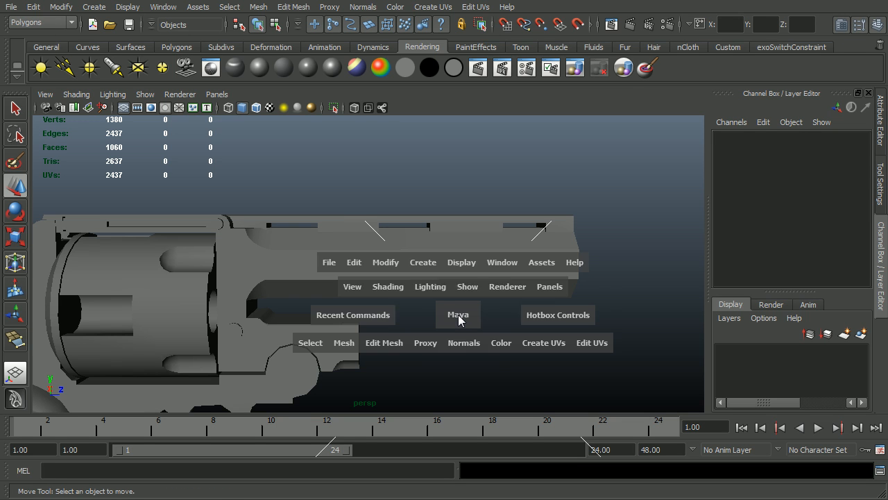
click(459, 316)
drag(471, 317, 505, 312)
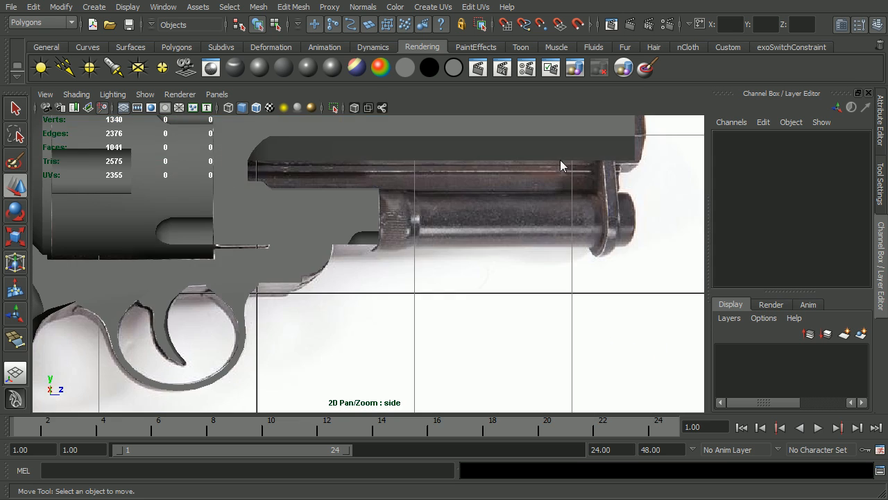
Step: Create a polygon cube and place it just beneath the barrel at about Y 3.73, Z 6.05
click(94, 7)
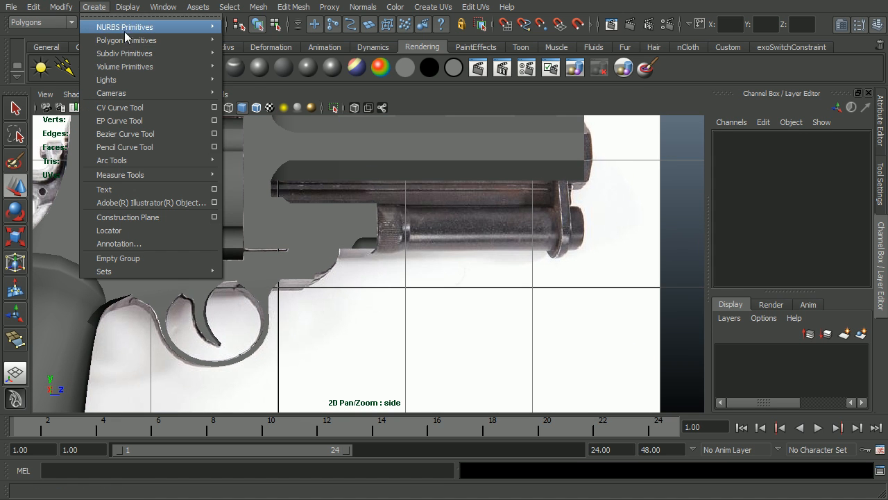
mouse_move(138, 40)
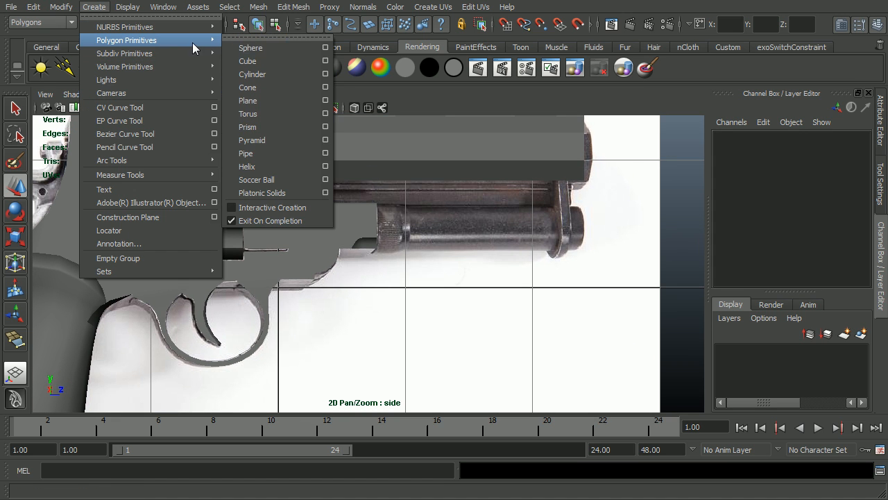
click(247, 61)
key(w)
drag(288, 285, 441, 190)
alt+right_drag(500, 196, 599, 195)
alt+middle_drag(599, 194, 399, 328)
alt+right_drag(479, 313, 551, 299)
alt+middle_drag(309, 327, 401, 285)
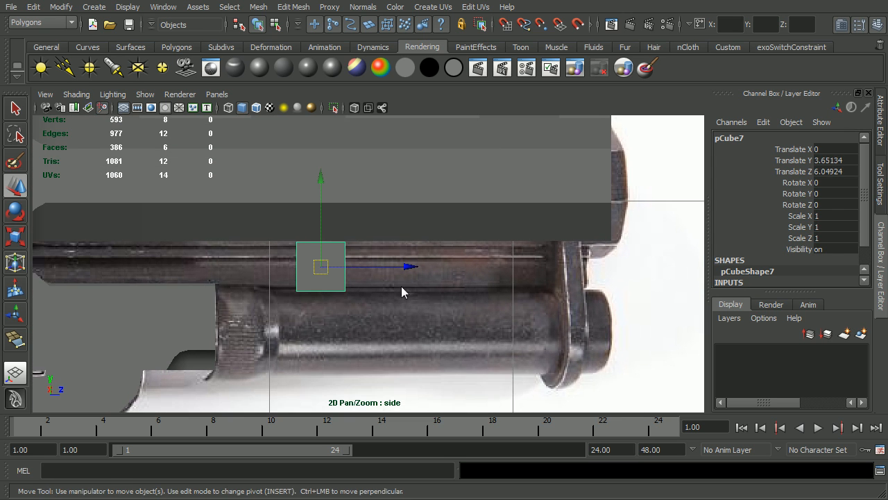
alt+right_drag(401, 286, 449, 278)
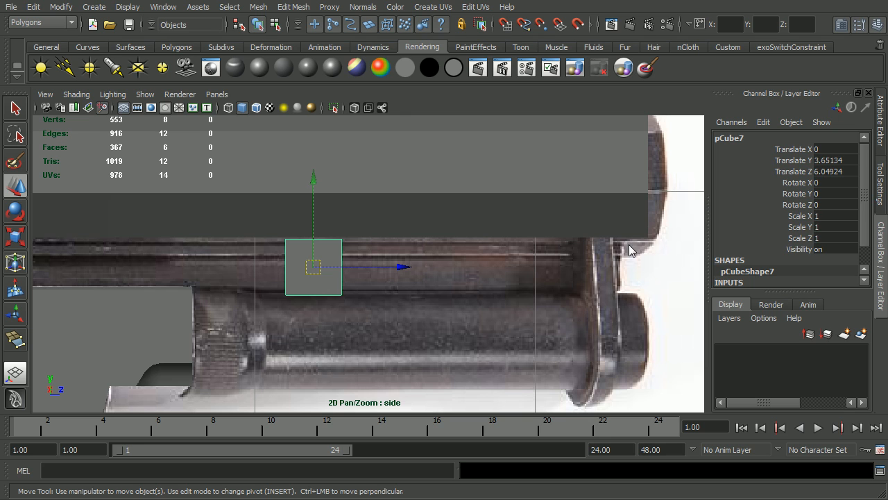
alt+middle_drag(351, 290, 412, 260)
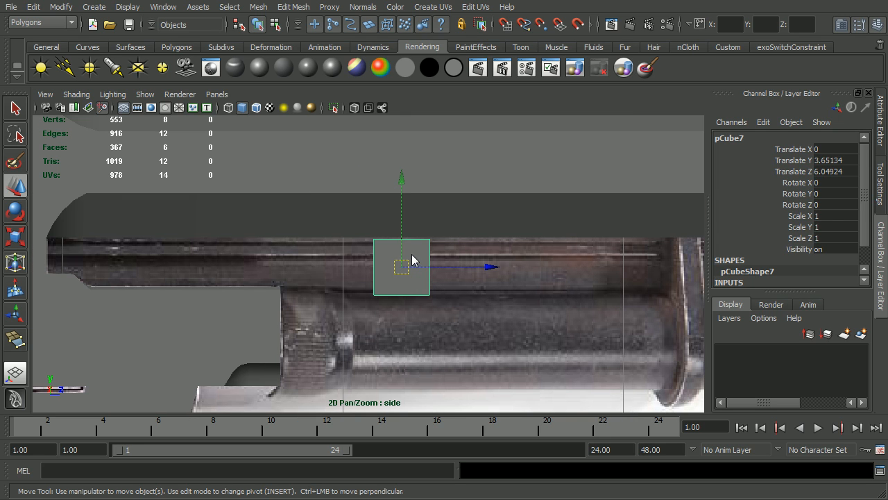
drag(404, 257, 403, 253)
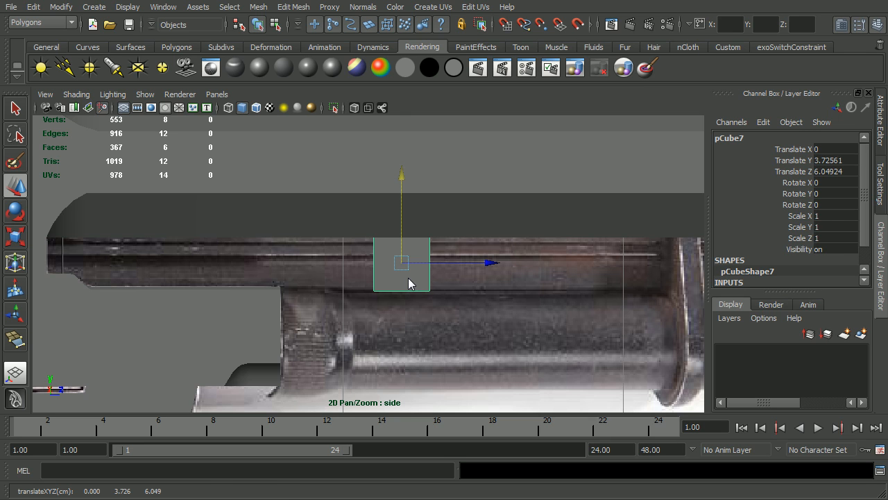
Step: Raise the cube's bottom vertices to make a thin strip under the barrel, and extend its rear end to about Z -0.41
key(r)
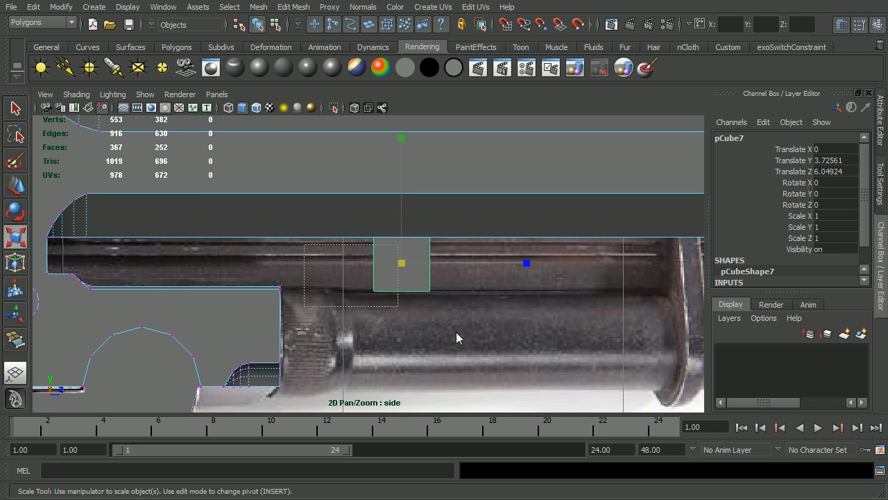
right_drag(422, 277, 341, 279)
drag(343, 303, 403, 230)
key(q)
key(w)
alt+right_drag(389, 252, 411, 251)
alt+middle_drag(411, 251, 479, 251)
drag(476, 258, 117, 248)
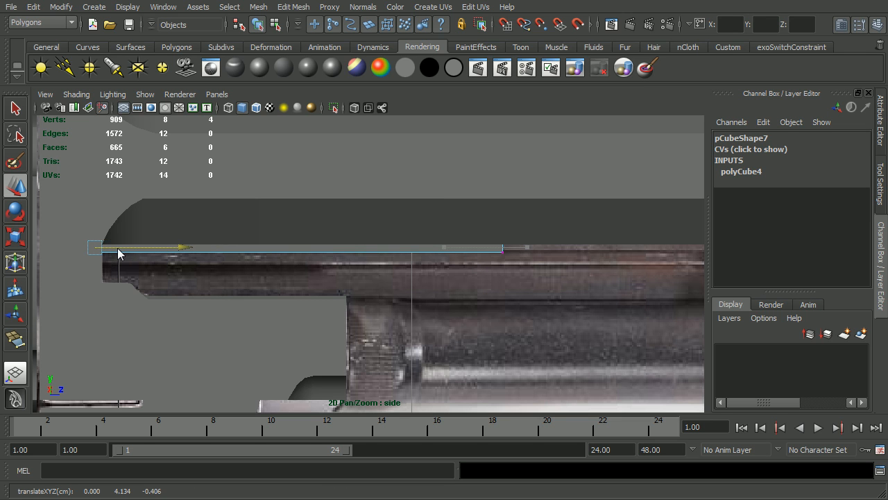
Step: Extend the strip's front vertices along the barrel's underside to about Z 11.51
alt+right_drag(590, 260, 510, 266)
alt+middle_drag(510, 266, 427, 265)
drag(352, 236, 420, 291)
drag(409, 253, 577, 276)
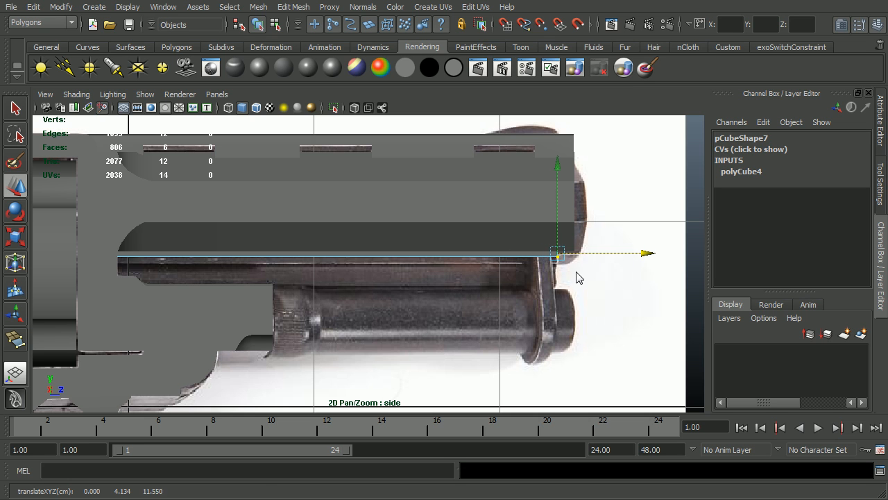
alt+right_drag(485, 281, 541, 290)
alt+middle_drag(541, 290, 402, 306)
alt+right_drag(402, 306, 561, 297)
drag(535, 277, 528, 295)
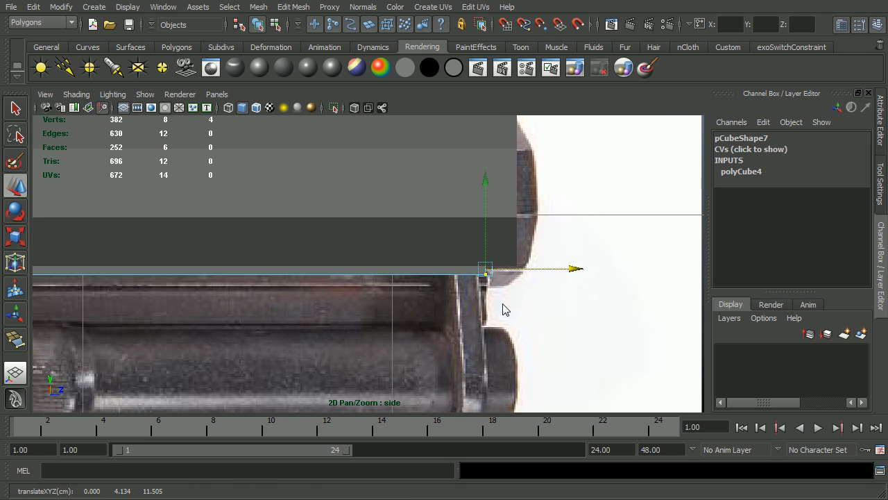
Step: In the front view, narrow the strip beneath the barrel to an X scale of about 0.776 to match the reference
alt+middle_drag(505, 310, 485, 266)
key(space)
drag(447, 264, 442, 225)
alt+drag(442, 239, 319, 240)
alt+right_drag(319, 240, 433, 244)
alt+drag(432, 250, 436, 284)
key(space)
mouse_move(438, 313)
alt+right_down()
mouse_move(512, 218)
mouse_move(478, 201)
mouse_move(477, 265)
alt+right_up()
key(4)
alt+right_drag(342, 367, 546, 363)
alt+middle_drag(547, 363, 569, 324)
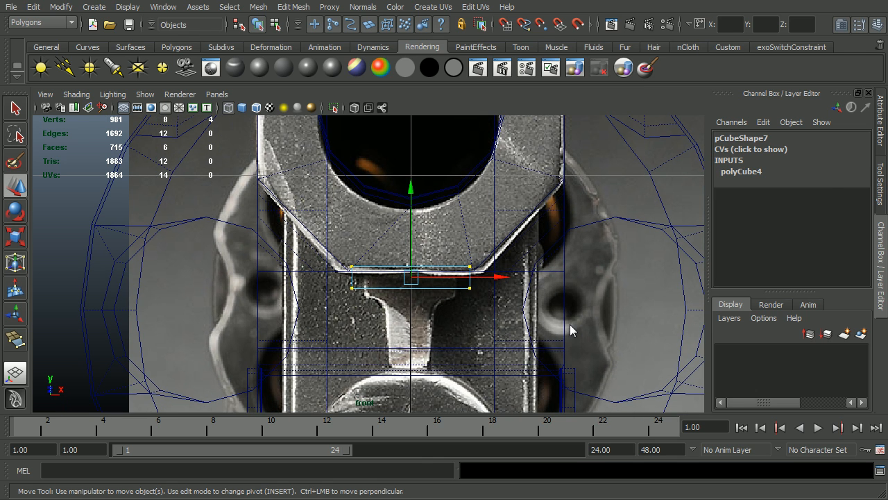
key(F8)
key(r)
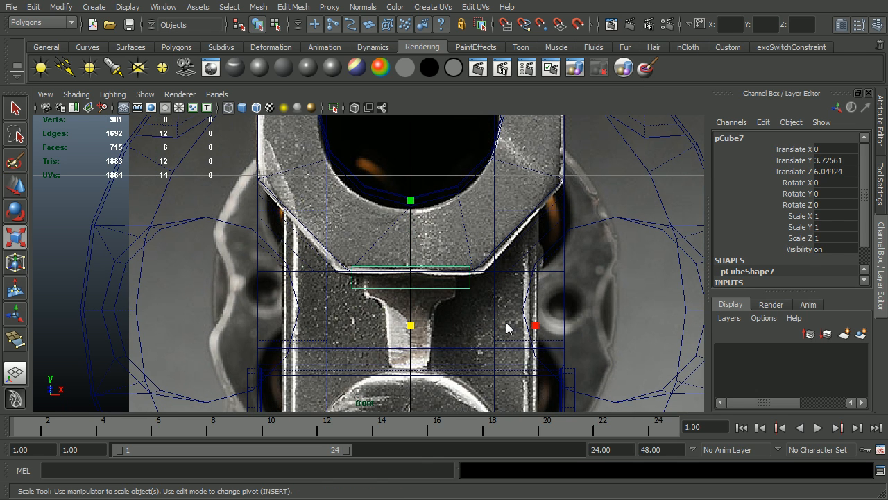
drag(531, 333, 509, 333)
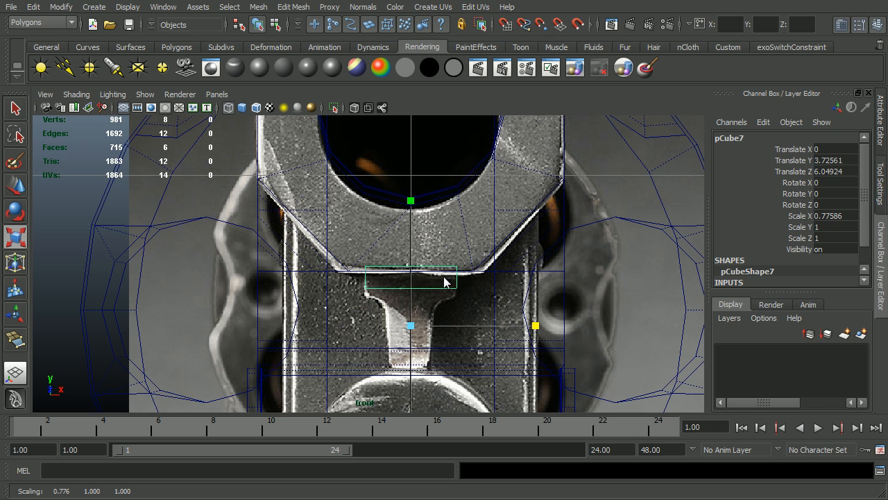
Step: Extrude the strip's bottom face and scale the new face to about 0.576 of its width along X
right_drag(442, 292, 417, 284)
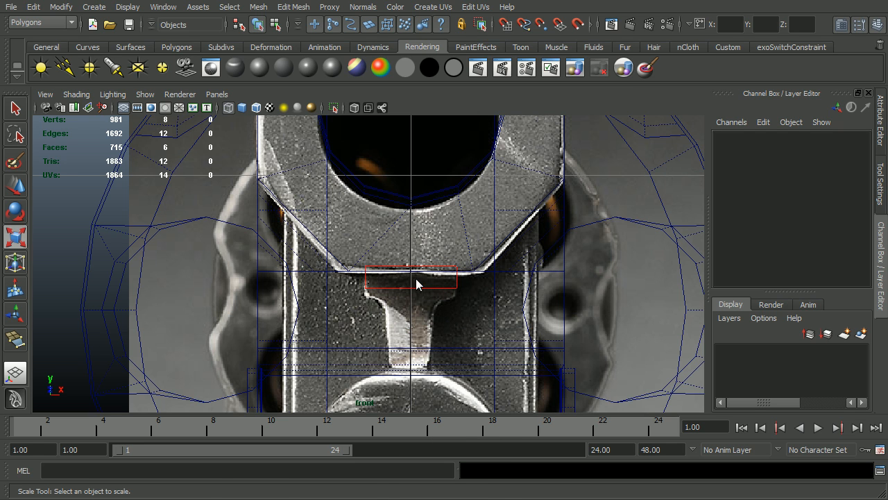
click(430, 316)
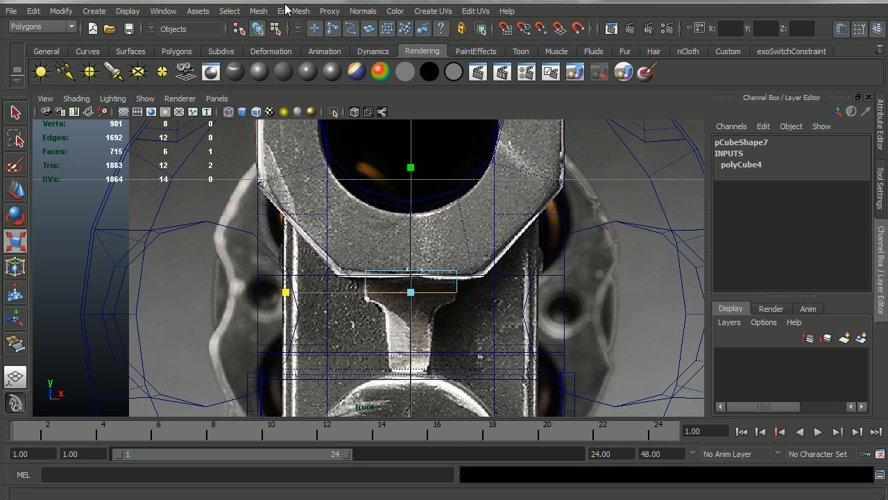
click(290, 7)
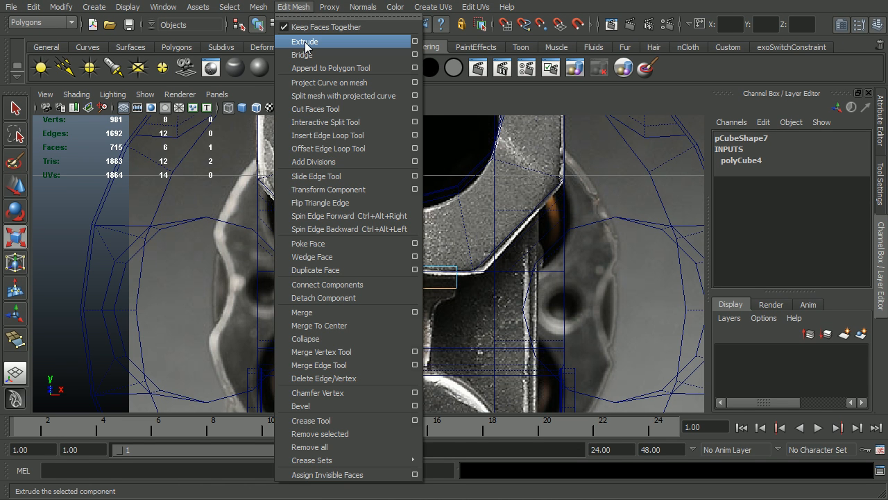
click(305, 43)
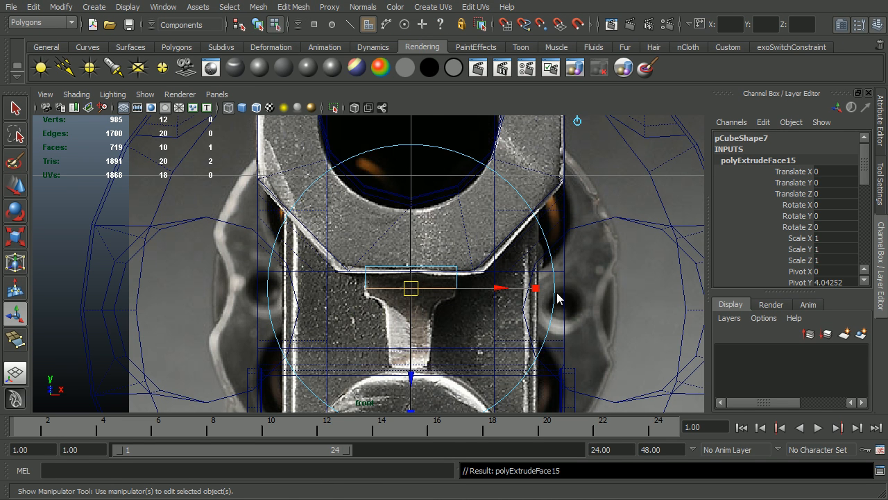
drag(540, 290, 483, 292)
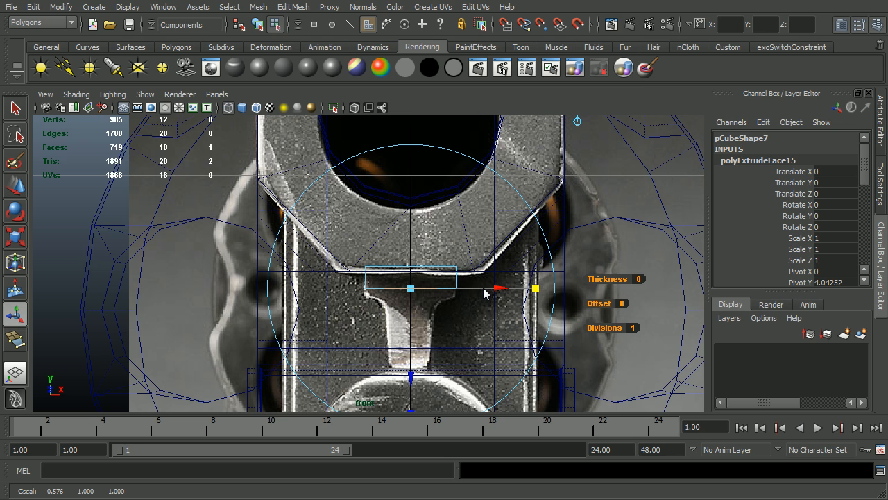
Step: Extrude the narrowed bottom face down to the rod in the reference and taper its lower end to about 0.75 width
key(ctrl+e)
drag(414, 378, 394, 470)
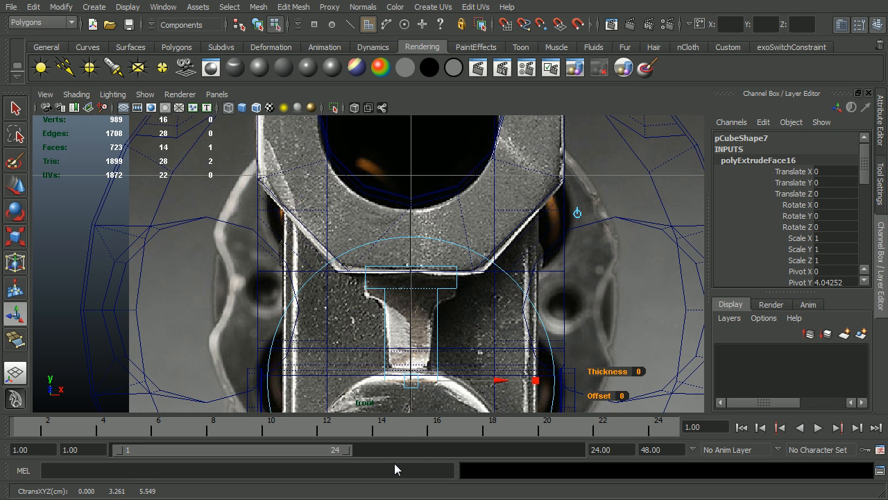
key(r)
click(304, 386)
key(ctrl+z)
drag(287, 380, 318, 387)
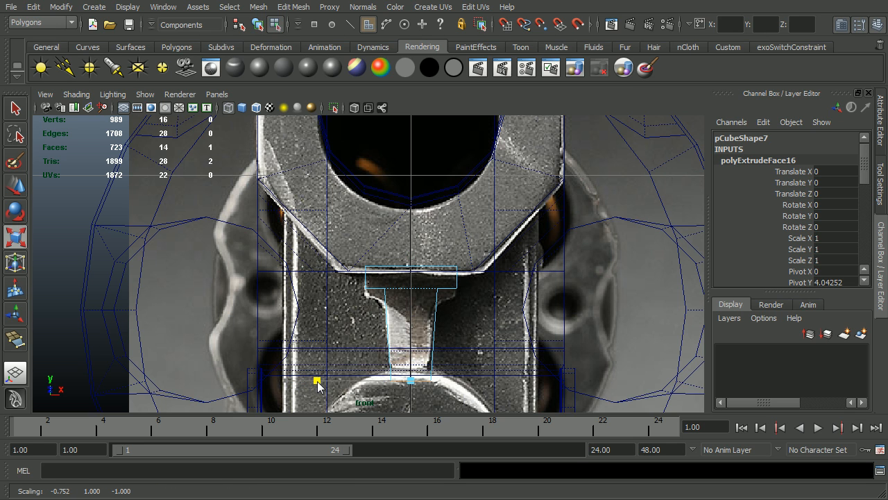
key(F8)
key(F8)
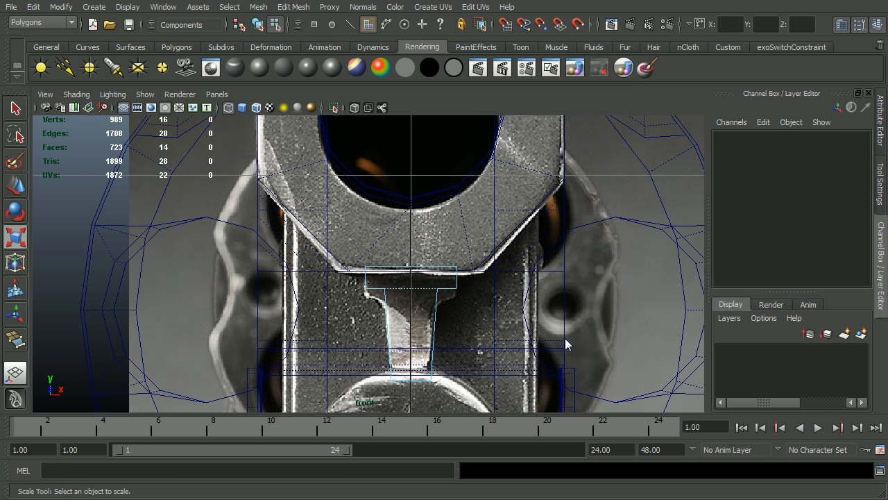
Step: Inspect the T-shaped strip under the barrel in shaded perspective, especially its front end
key(space)
mouse_move(561, 340)
mouse_down()
mouse_move(573, 324)
mouse_move(596, 319)
mouse_up()
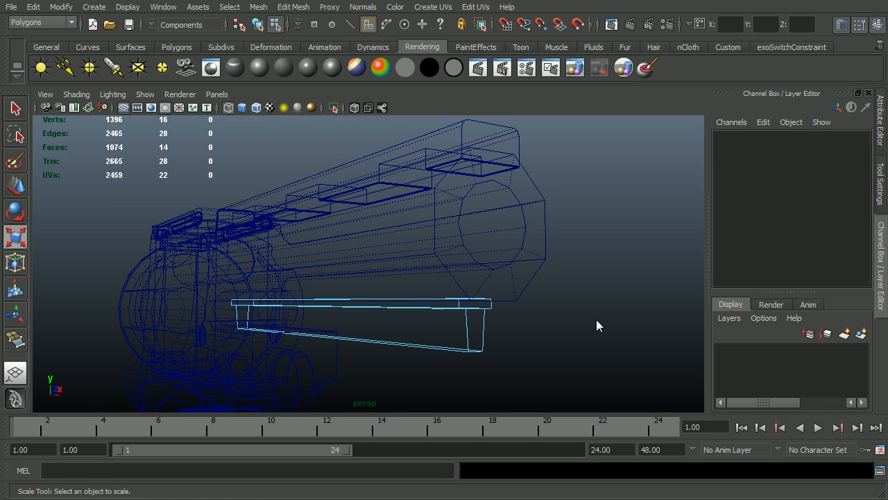
key(5)
alt+right_drag(596, 319, 622, 326)
alt+drag(623, 326, 488, 295)
key(r)
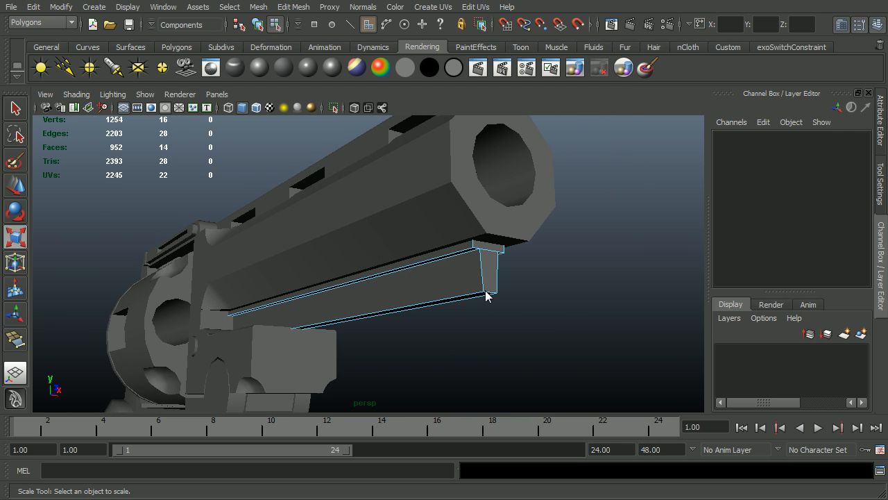
alt+right_drag(485, 296, 537, 296)
alt+drag(537, 296, 465, 300)
alt+right_drag(465, 296, 545, 285)
alt+drag(546, 285, 518, 281)
alt+middle_drag(518, 281, 487, 376)
alt+drag(485, 375, 545, 304)
alt+middle_drag(544, 305, 483, 309)
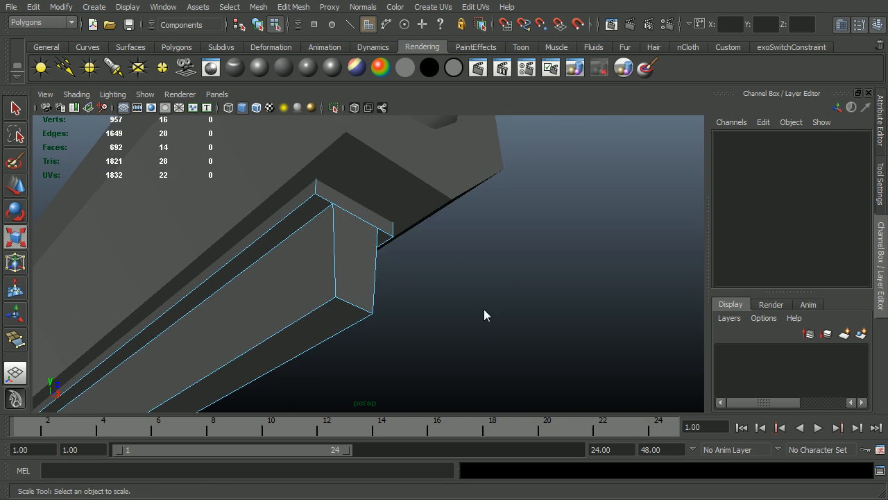
Step: Delete the two front end faces of the strip, one on the stem and one on the upper flange
alt+right_drag(484, 309, 567, 292)
alt+middle_drag(535, 291, 558, 291)
alt+right_drag(498, 290, 527, 291)
alt+middle_drag(528, 291, 501, 316)
right_drag(417, 255, 418, 276)
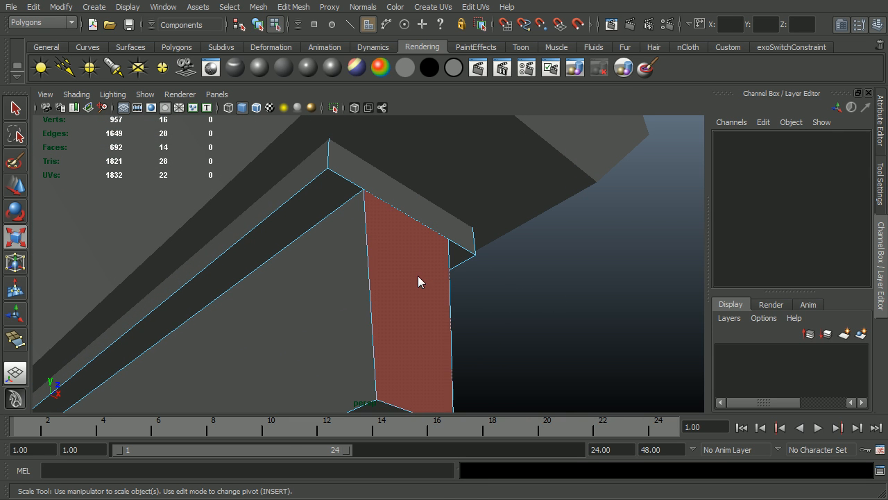
click(418, 275)
key(Delete)
click(434, 222)
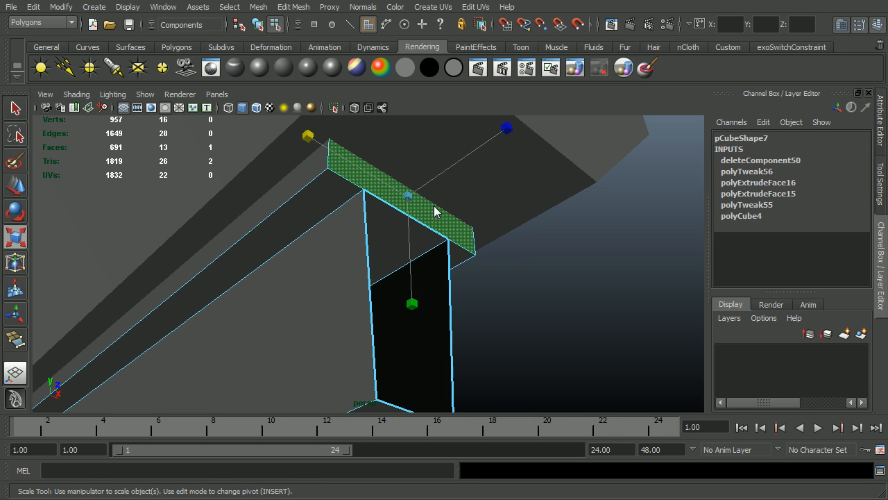
key(Delete)
Step: Delete the leftover edge that separates the flange from the stem across the strip's open front end
alt+drag(515, 256, 464, 303)
click(283, 299)
alt+drag(275, 303, 541, 275)
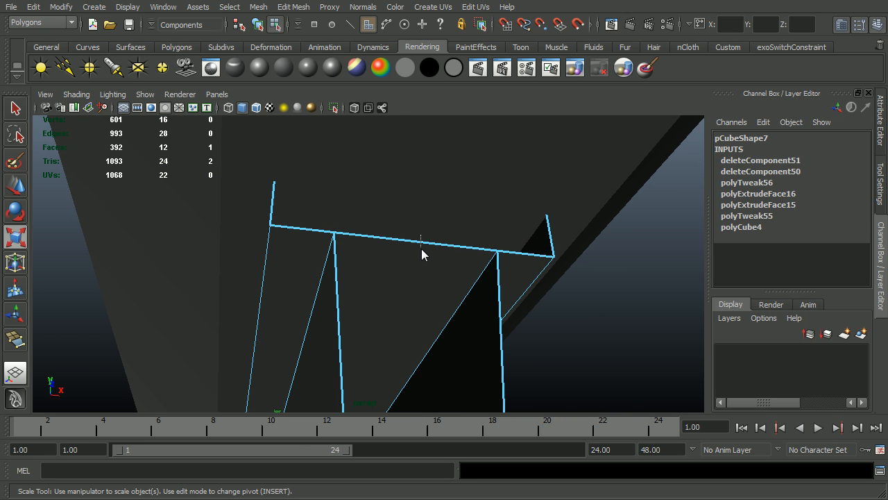
click(512, 291)
alt+right_drag(605, 316, 535, 316)
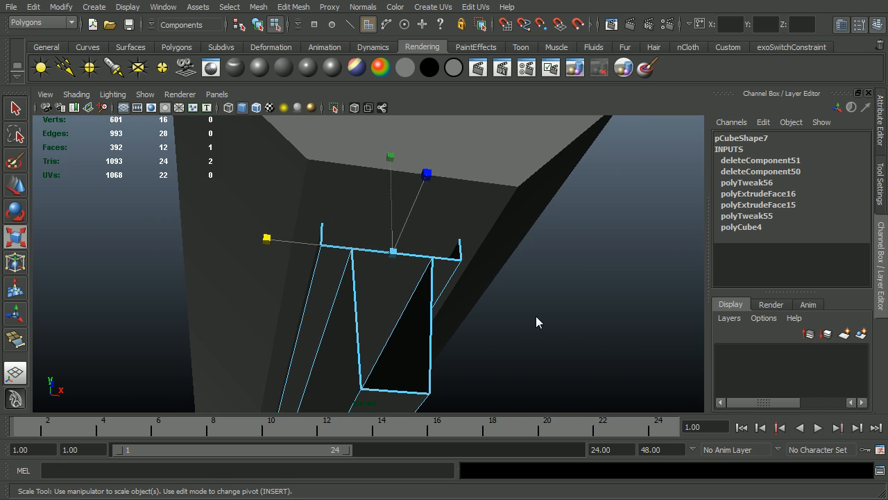
key(4)
alt+right_drag(443, 293, 539, 291)
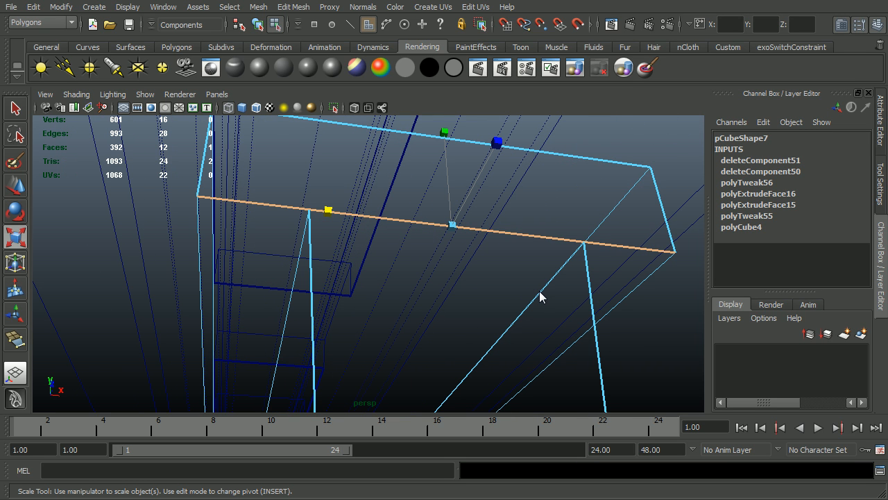
key(Delete)
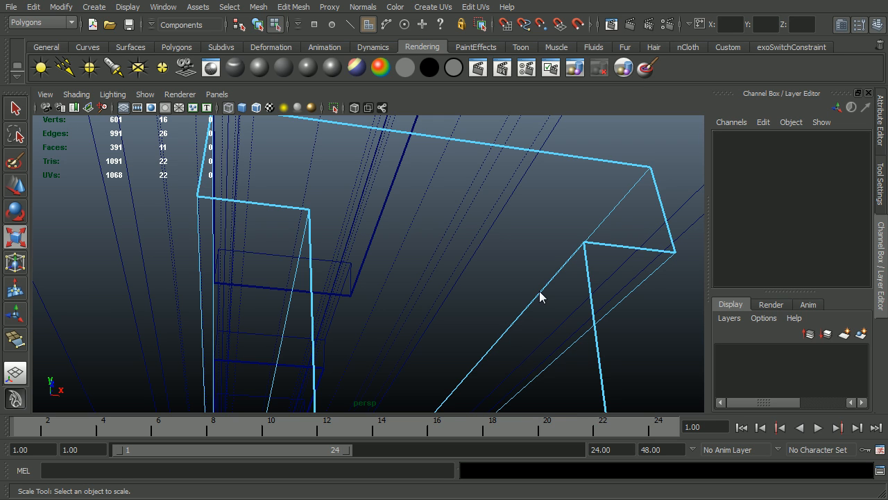
key(5)
alt+right_drag(540, 297, 423, 318)
alt+drag(423, 318, 451, 321)
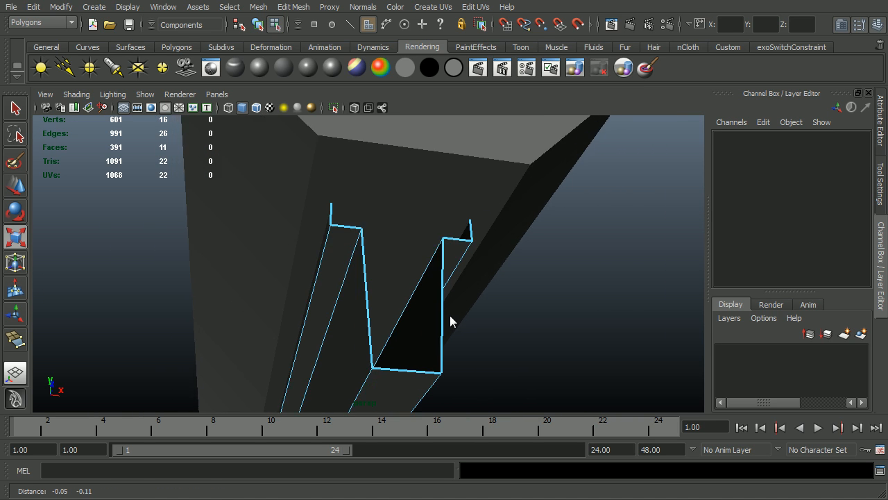
Step: Fill the open front of the stem and the flange with two separate faces using the Append to Polygon Tool
key(F8)
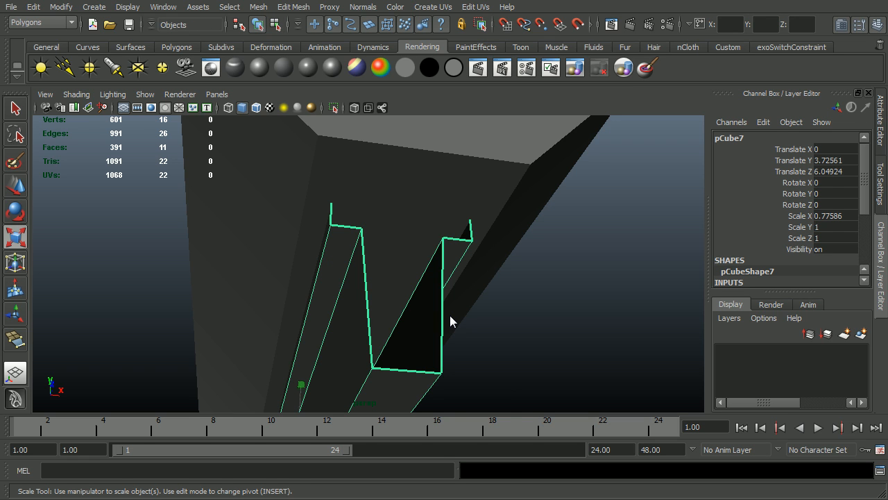
shift+right_drag(445, 326, 472, 325)
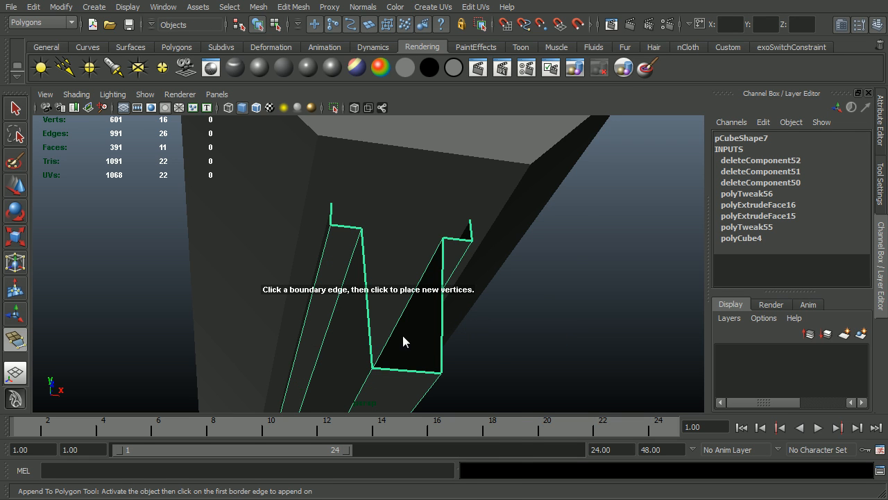
click(371, 348)
click(439, 343)
key(Return)
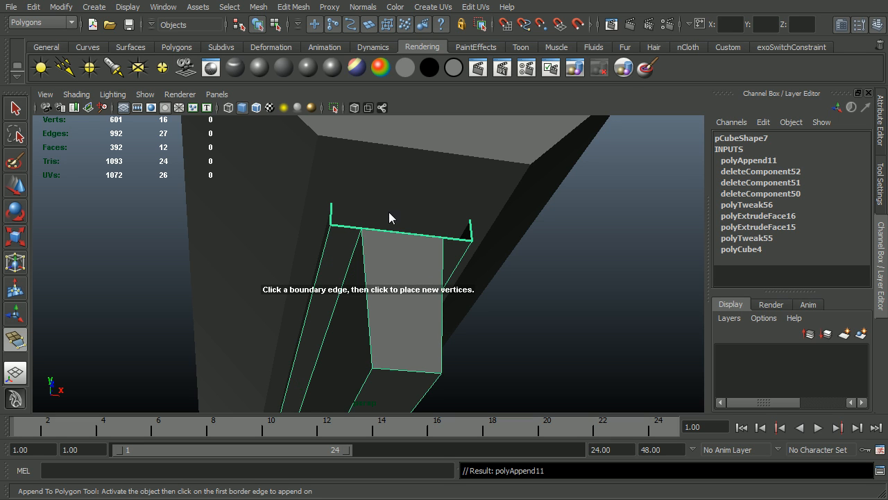
click(334, 222)
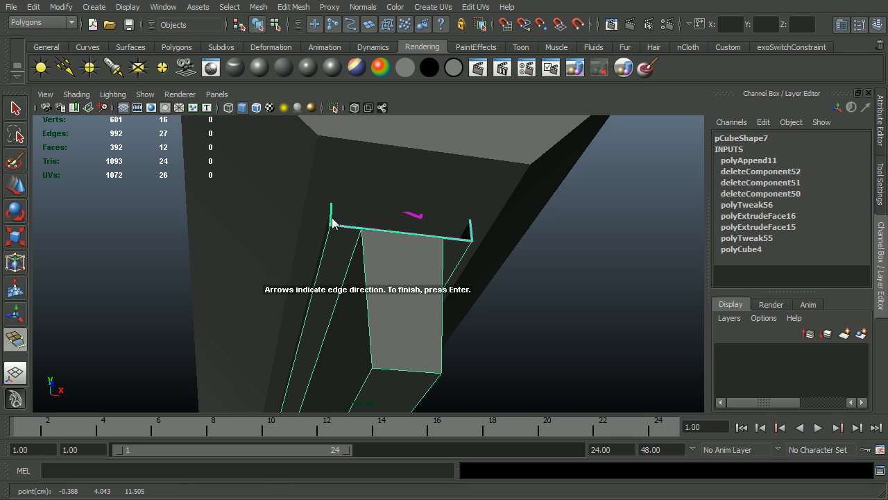
click(473, 240)
key(r)
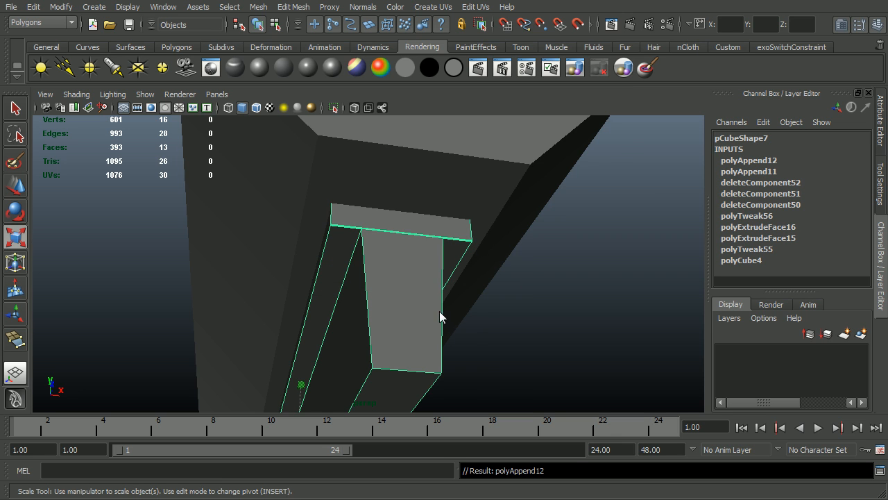
Step: Check the two appended front faces up close and undo both of them
scroll(438, 308, up, 2)
scroll(388, 302, up, 3)
scroll(420, 302, down, 3)
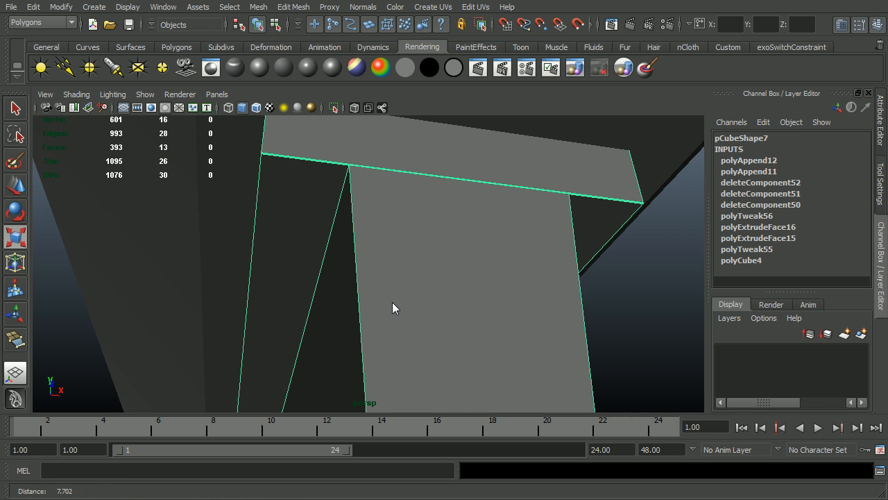
scroll(438, 297, down, 2)
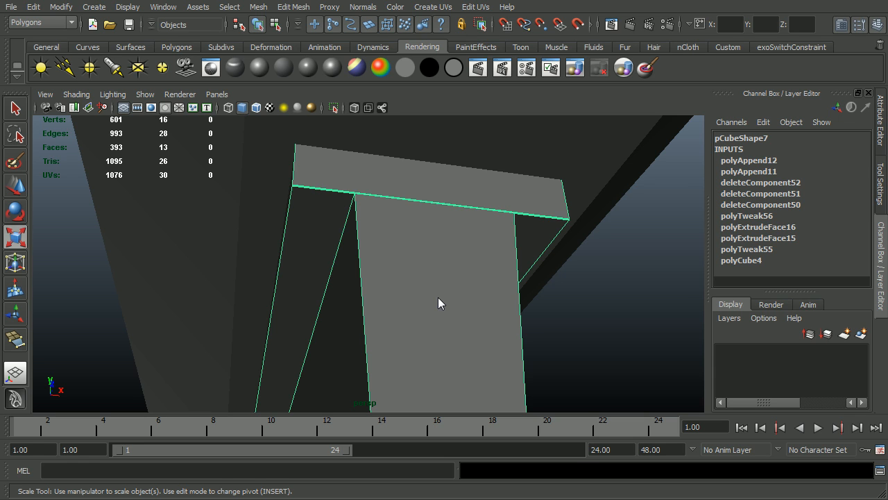
key(ctrl+z)
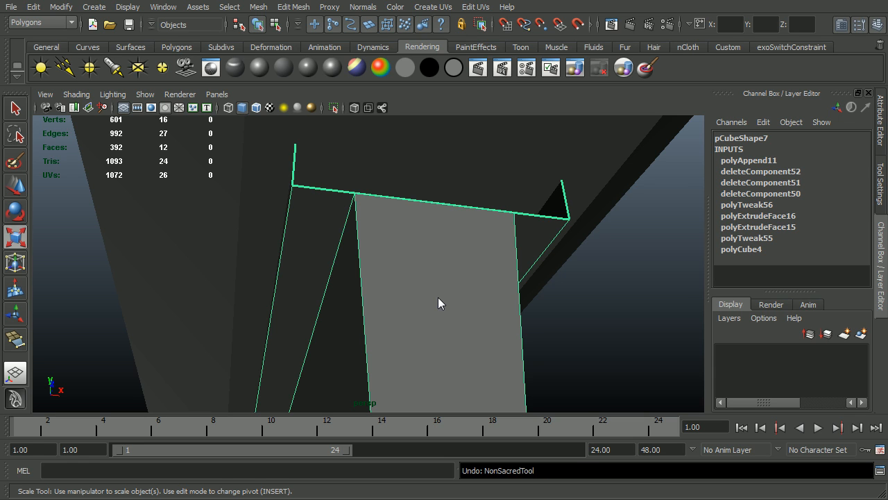
key(ctrl+z)
Step: Select the entire border loop at the strip's open front end and close it with Fill Hole
alt+drag(438, 297, 453, 285)
key(4)
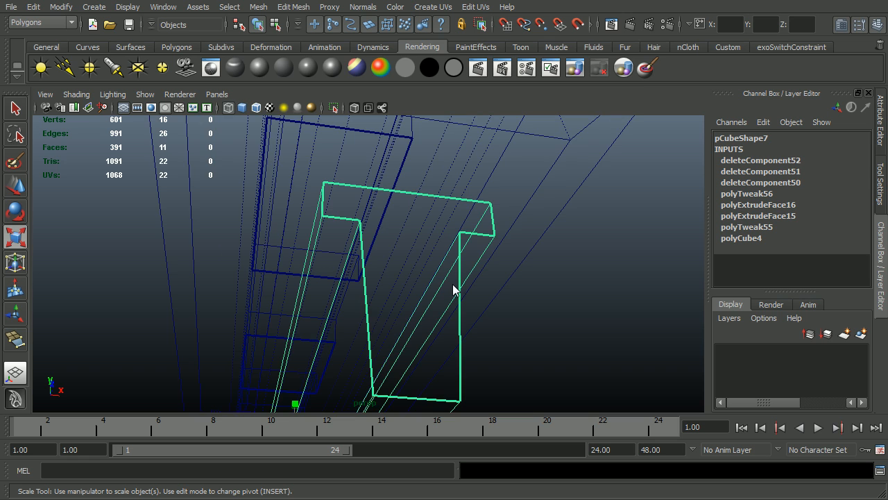
right_drag(458, 323, 469, 257)
double_click(460, 304)
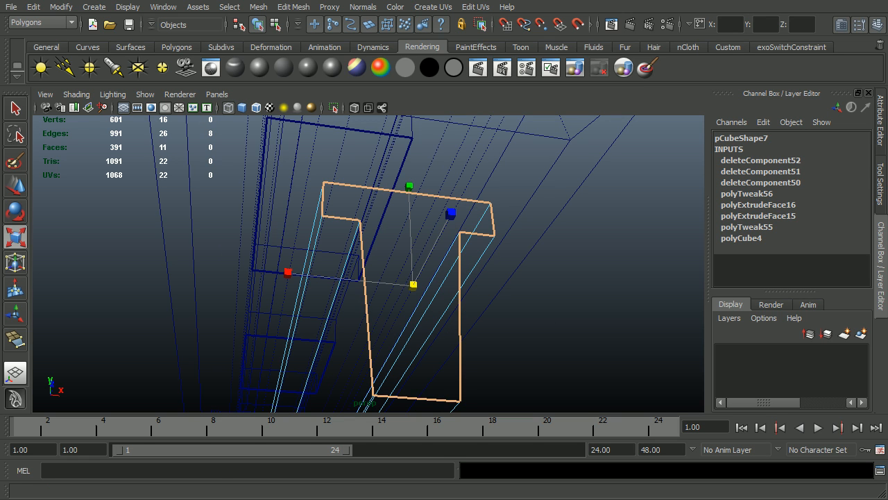
click(259, 8)
click(312, 232)
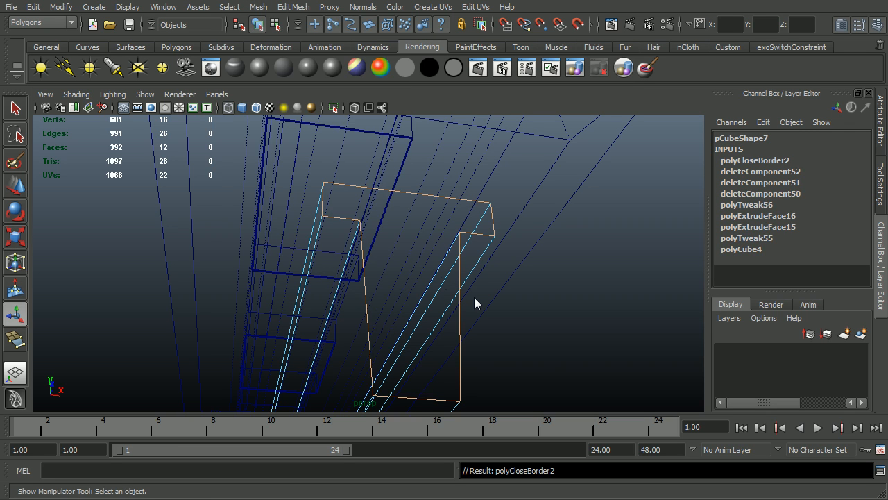
key(F8)
key(5)
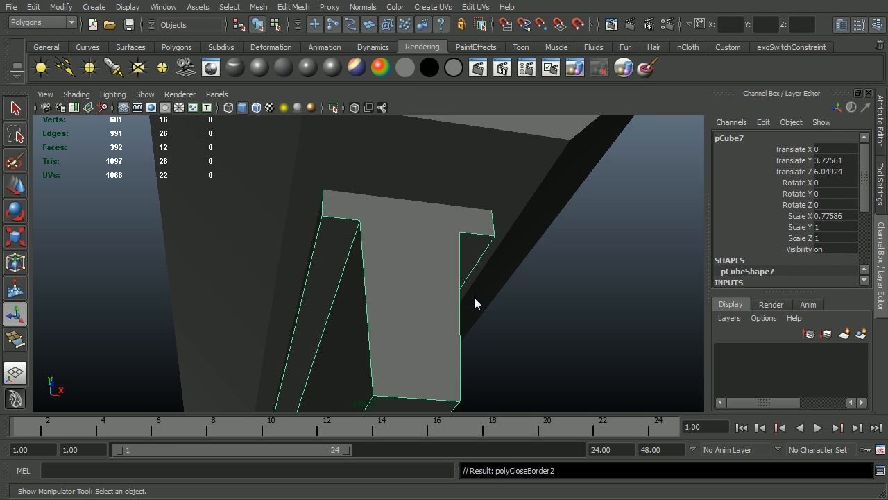
Step: Isolate the T-shaped strip in the perspective view to reach its hidden faces
click(562, 348)
alt+right_drag(562, 348, 508, 359)
alt+drag(508, 359, 592, 376)
alt+middle_drag(592, 375, 437, 303)
alt+drag(437, 303, 379, 403)
click(403, 355)
key(ctrl+1)
Step: Delete the strip's top face together with the flange and stem faces at its rear end
right_drag(379, 403, 376, 430)
click(353, 406)
alt+drag(353, 407, 557, 382)
alt+middle_drag(394, 127, 449, 299)
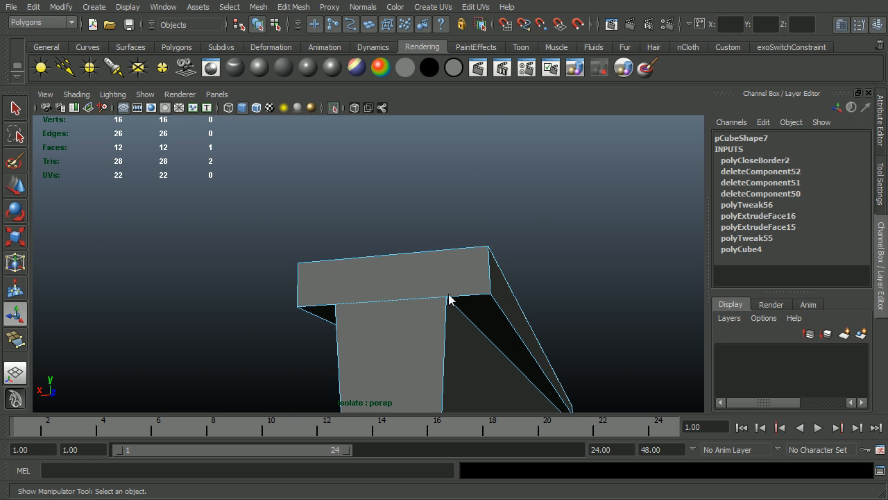
shift+click(435, 279)
shift+click(417, 329)
key(Delete)
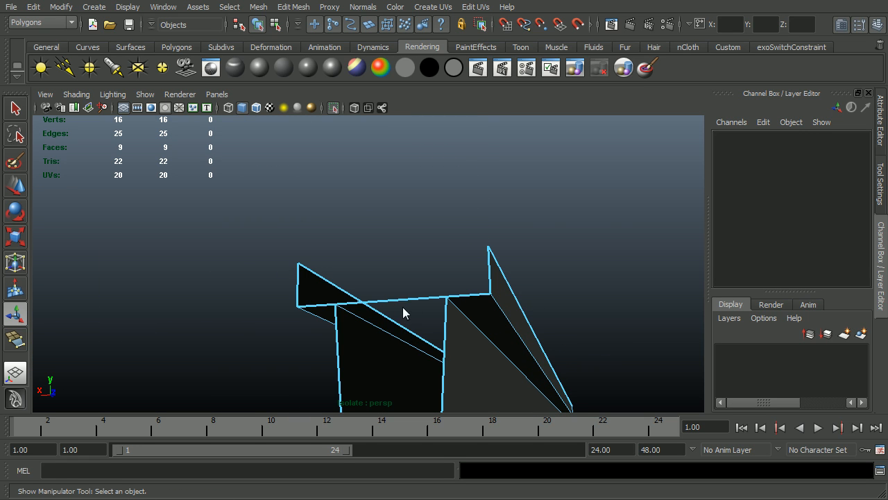
Step: Delete the leftover face at the T-shaped strip's rear end and bring the rest of the model back into view
click(405, 296)
key(Delete)
alt+drag(494, 278, 479, 295)
right_drag(487, 279, 328, 223)
click(508, 236)
key(shift+i)
alt+drag(323, 225, 122, 188)
alt+right_drag(122, 188, 281, 189)
alt+middle_drag(281, 189, 487, 220)
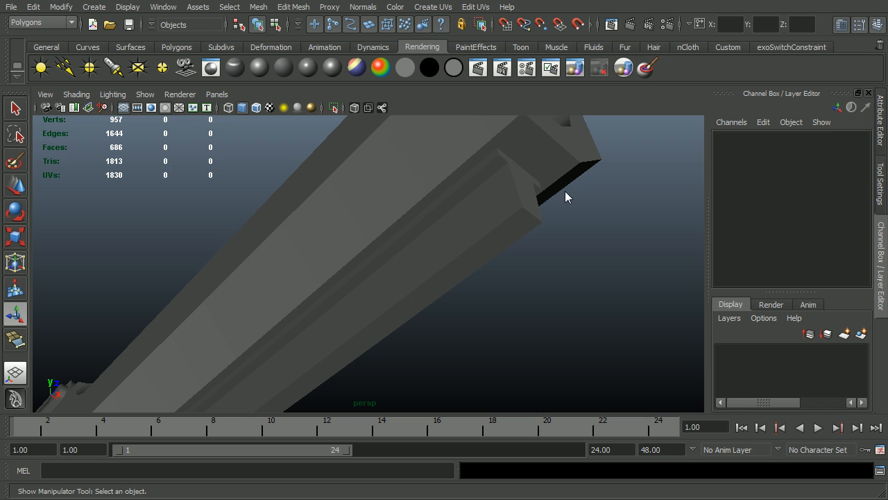
Step: Create a polygon cylinder with 14 axis divisions along the Z axis for the rod beneath the barrel
alt+drag(577, 243, 564, 303)
alt+right_drag(565, 303, 451, 293)
alt+middle_drag(451, 293, 456, 284)
key(space)
drag(456, 284, 510, 283)
alt+middle_drag(493, 326, 621, 244)
alt+middle_drag(403, 295, 516, 318)
alt+middle_drag(314, 280, 346, 296)
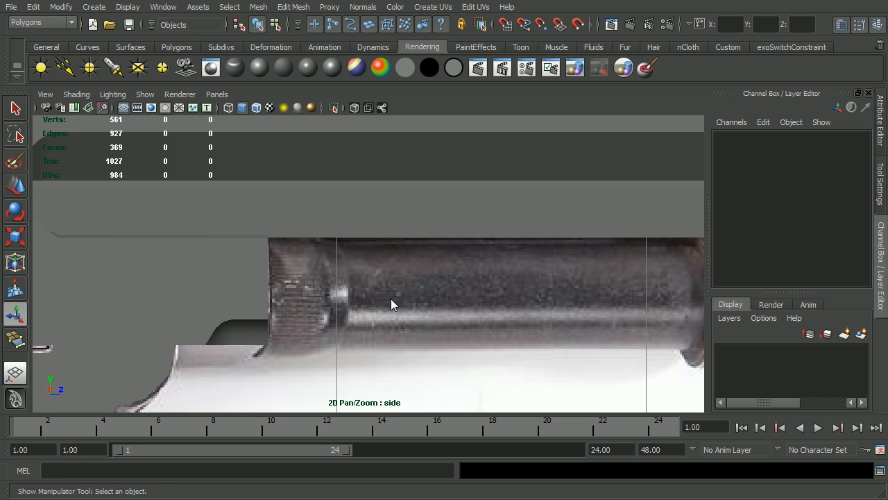
alt+right_drag(391, 298, 300, 298)
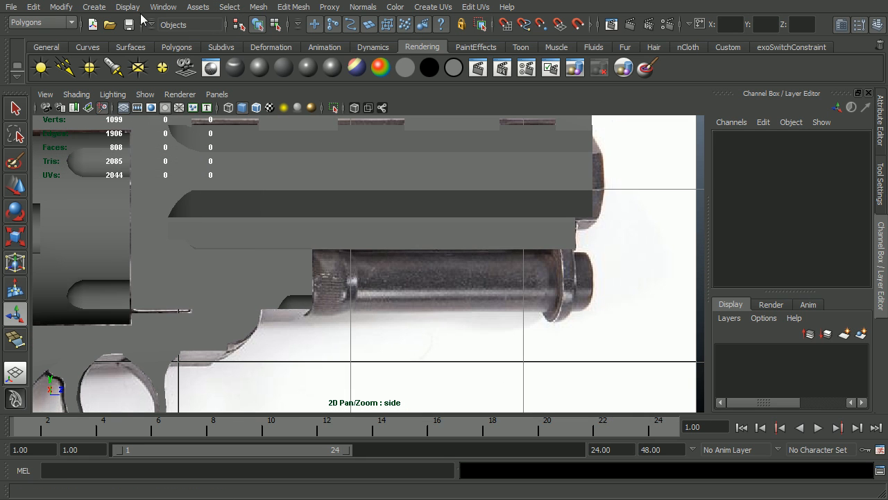
click(94, 6)
mouse_move(160, 41)
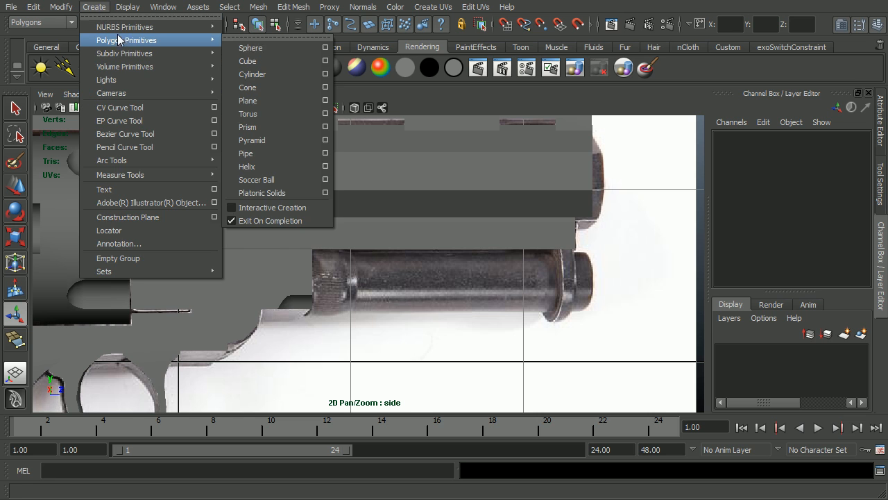
click(324, 74)
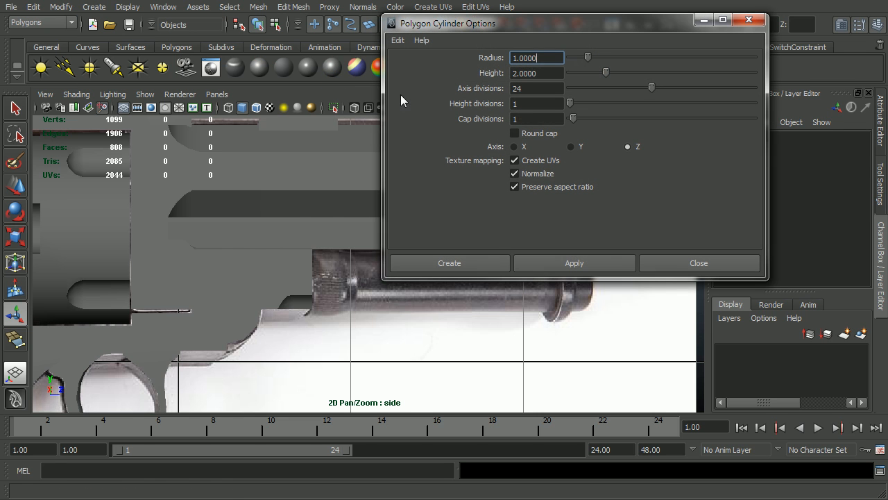
double_click(535, 90)
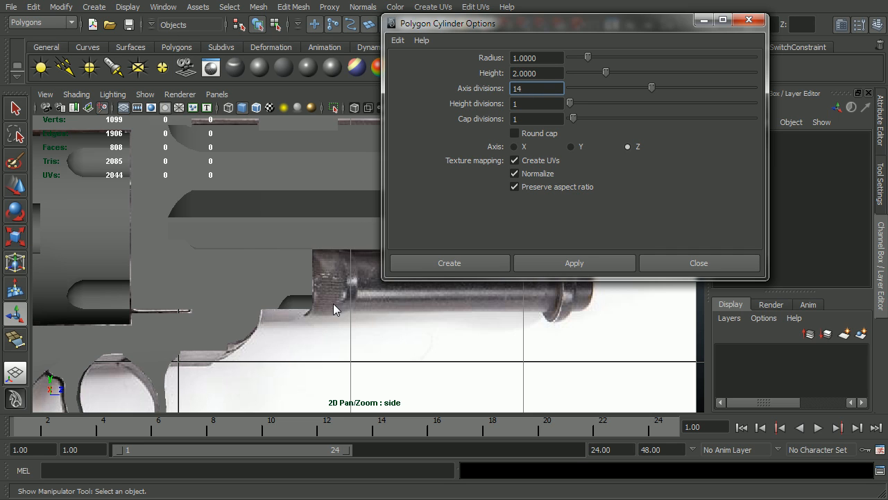
click(448, 263)
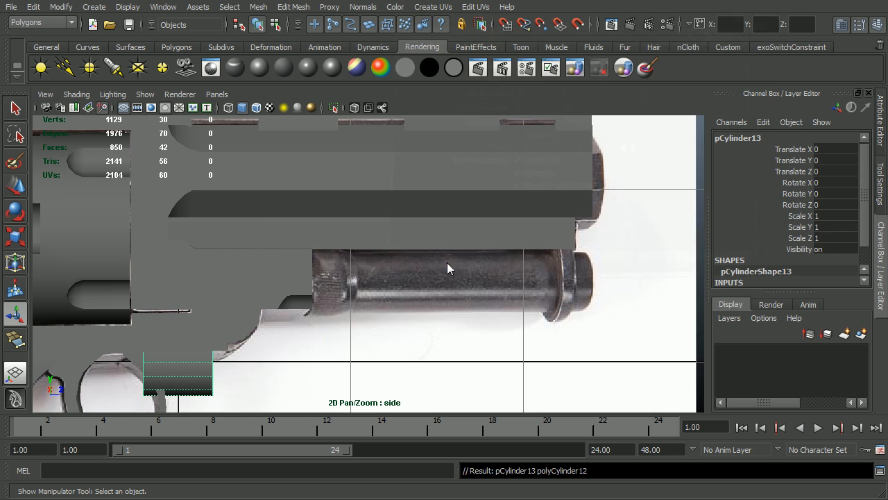
Step: Move the cylinder up and forward to the front of the frame, to about Y 2.29, Z 4.84, and compare it with the front reference
key(w)
drag(167, 365, 333, 311)
key(space)
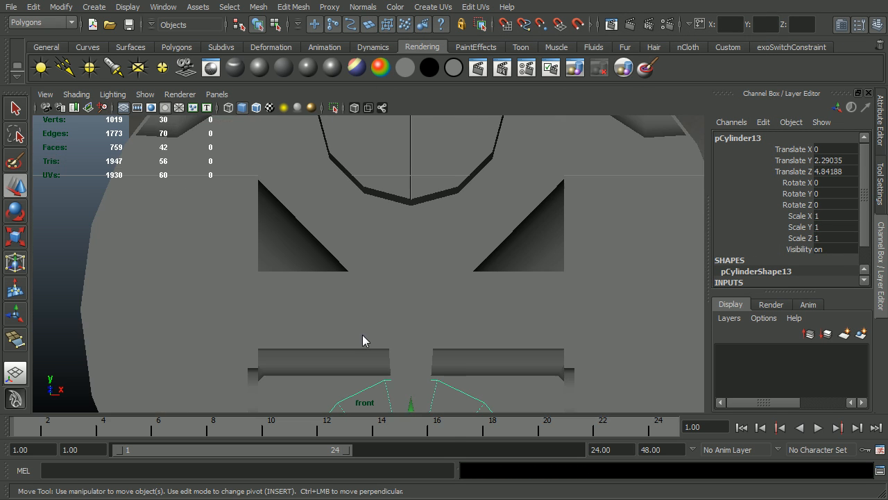
key(4)
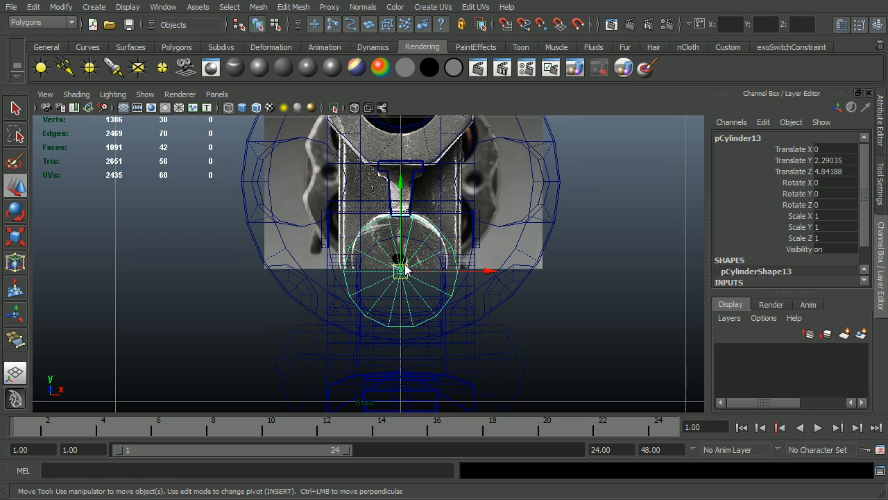
alt+right_drag(222, 289, 466, 291)
alt+right_drag(394, 308, 402, 309)
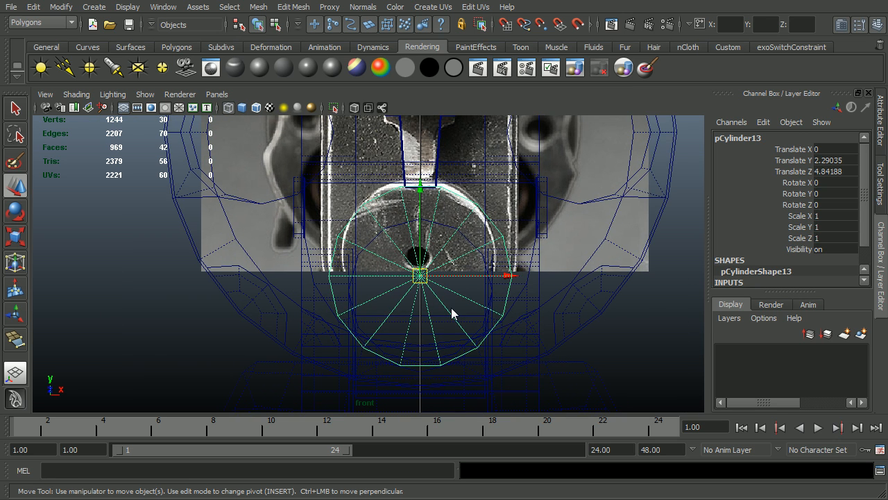
Step: Isolate the cylinder together with the barrel and frame, and reselect only the cylinder in the shaded front view
key(space)
drag(455, 307, 474, 290)
key(alt+space)
alt+drag(371, 324, 390, 326)
shift+drag(237, 330, 247, 365)
key(ctrl+1)
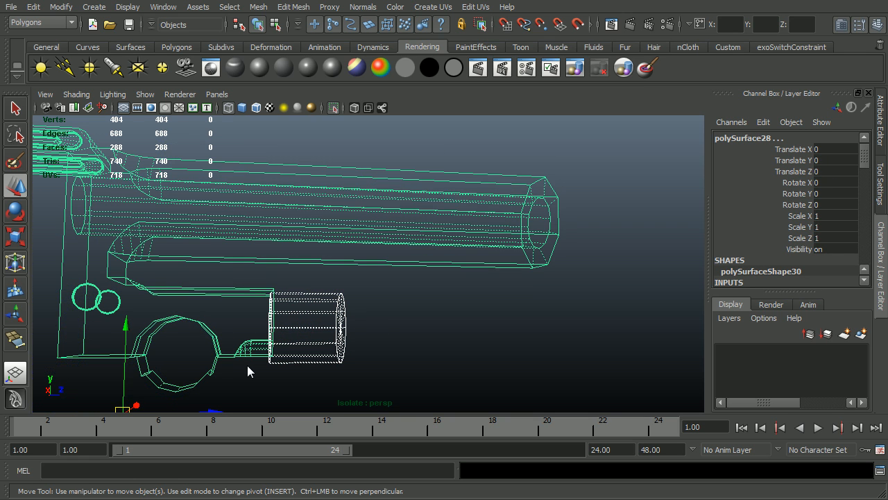
key(space)
drag(396, 344, 395, 366)
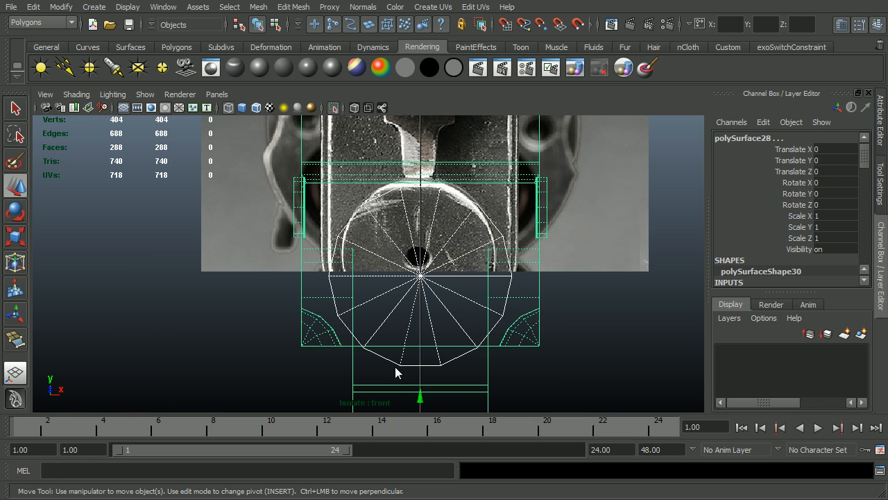
key(5)
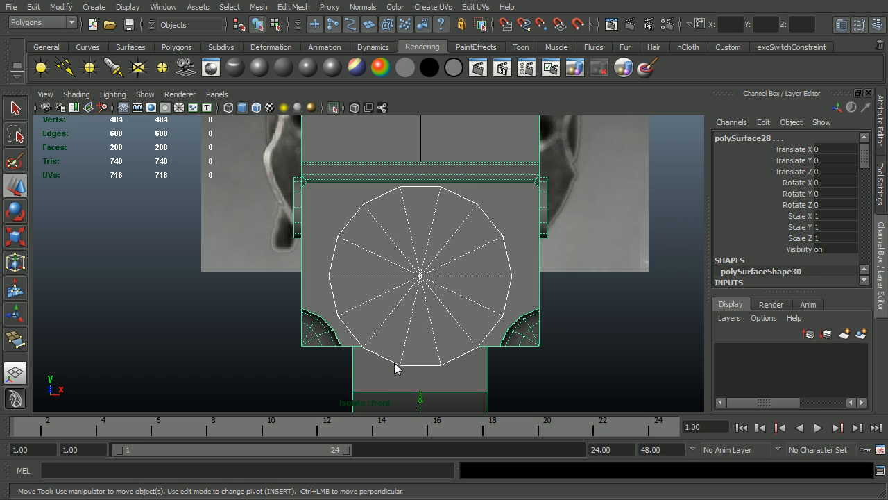
click(418, 283)
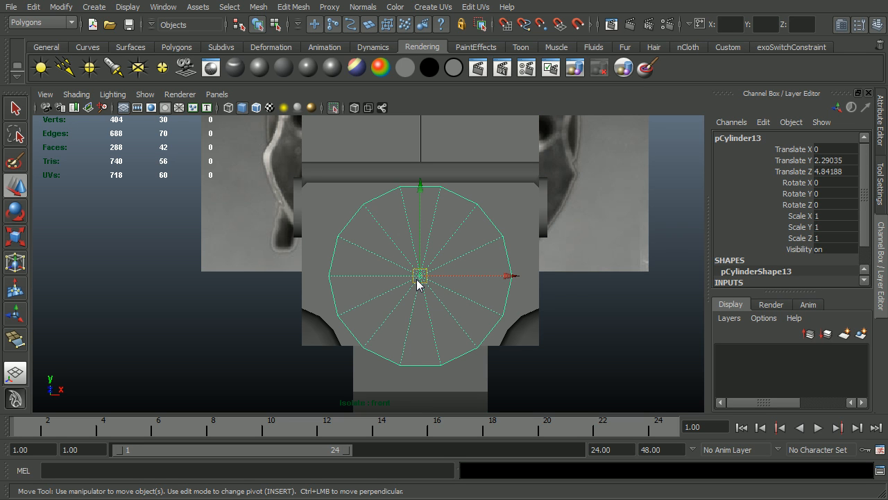
Step: Scale the cylinder uniformly to about 0.855 and move it to about Y 2.41, Z 7.39, clear of the frame
key(r)
drag(419, 277, 409, 304)
key(w)
key(space)
alt+right_drag(407, 305, 468, 317)
alt+middle_drag(467, 317, 519, 300)
drag(441, 324, 542, 322)
Step: Delete the cylinder's rear cap faces and move the cylinder back against the frame, to about Z 4.64
right_click(484, 326)
right_drag(485, 326, 438, 326)
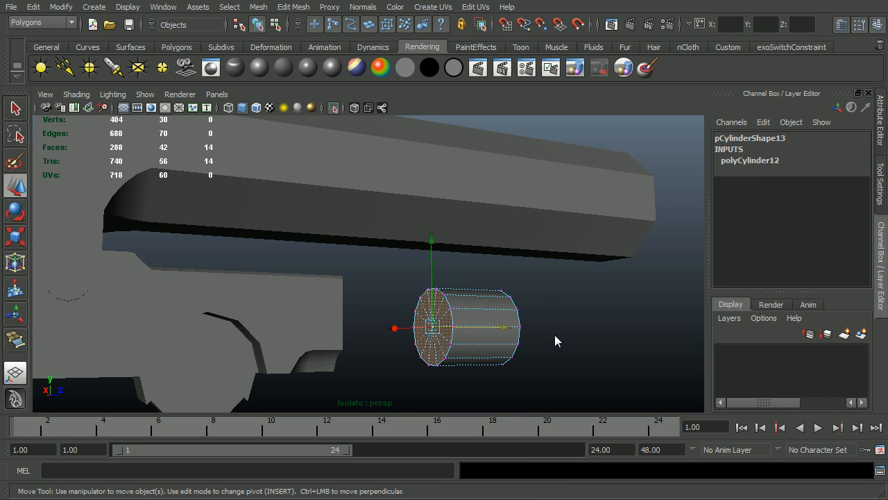
key(Delete)
key(F8)
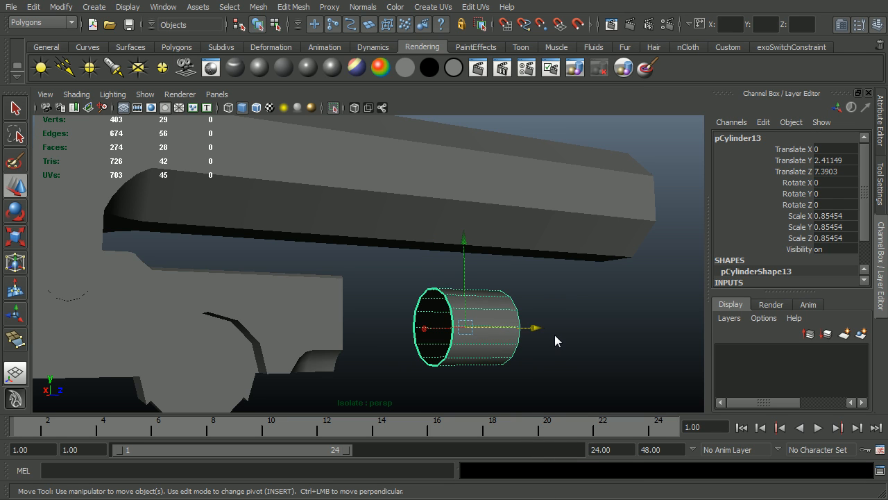
drag(536, 327, 402, 341)
Step: Shorten the cylinder in the side view by moving its front end vertices back to the collar's edge on the reference
key(space)
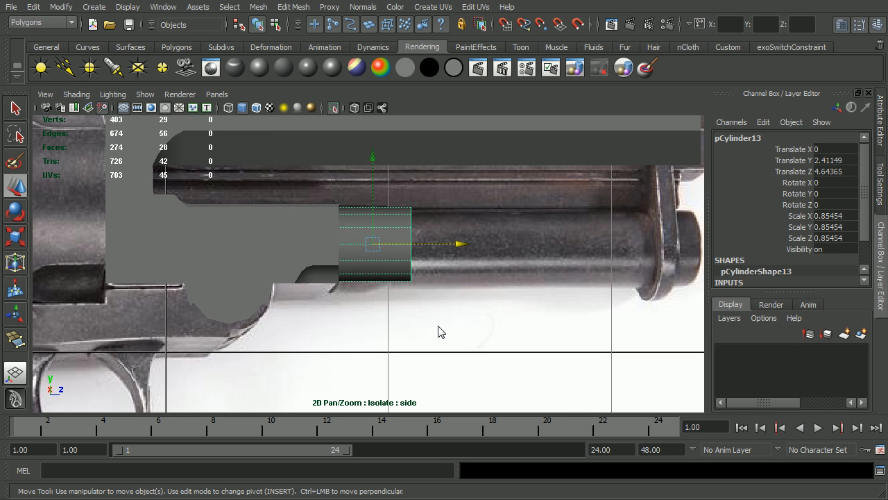
key(4)
alt+right_drag(422, 274, 547, 288)
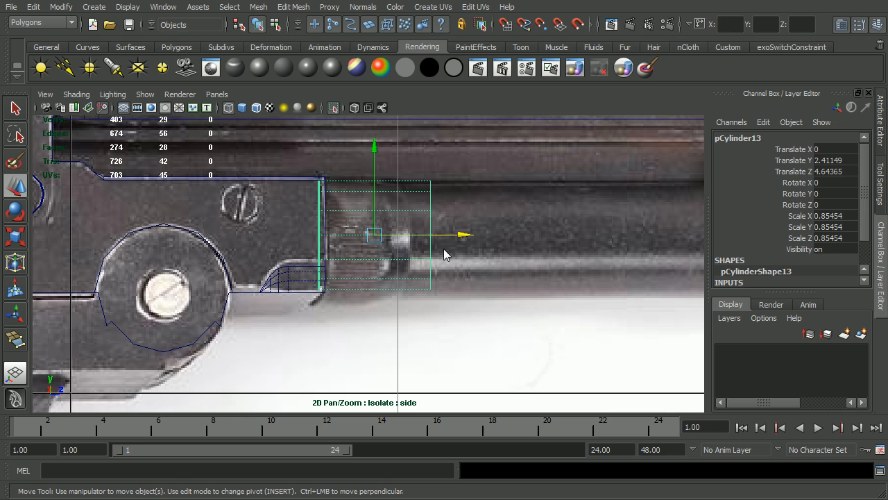
right_drag(433, 250, 368, 242)
drag(424, 154, 542, 340)
drag(521, 240, 440, 250)
Step: Remove the centre vertex of the cylinder's front cap to merge it into a single face, and select that face
key(space)
key(space)
click(312, 354)
click(281, 336)
shift+right_drag(292, 354, 280, 384)
click(285, 356)
Step: Extrude the cylinder's front cap face
key(space)
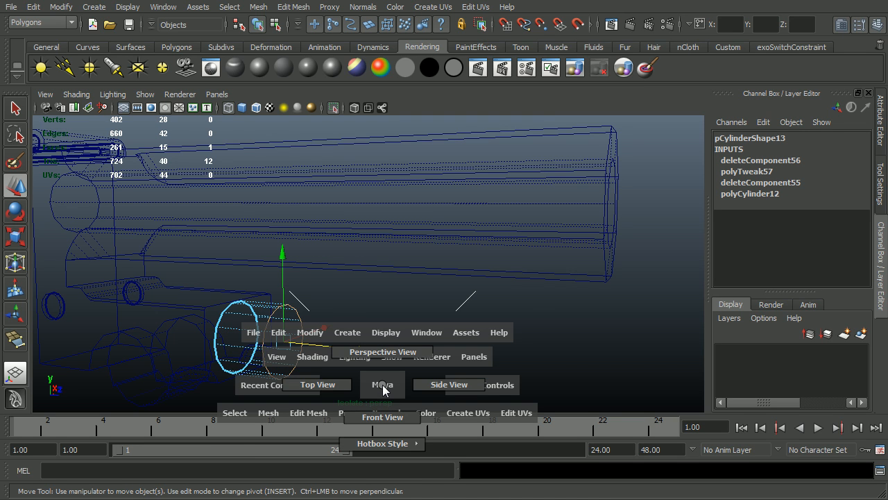
click(290, 7)
click(292, 7)
click(292, 7)
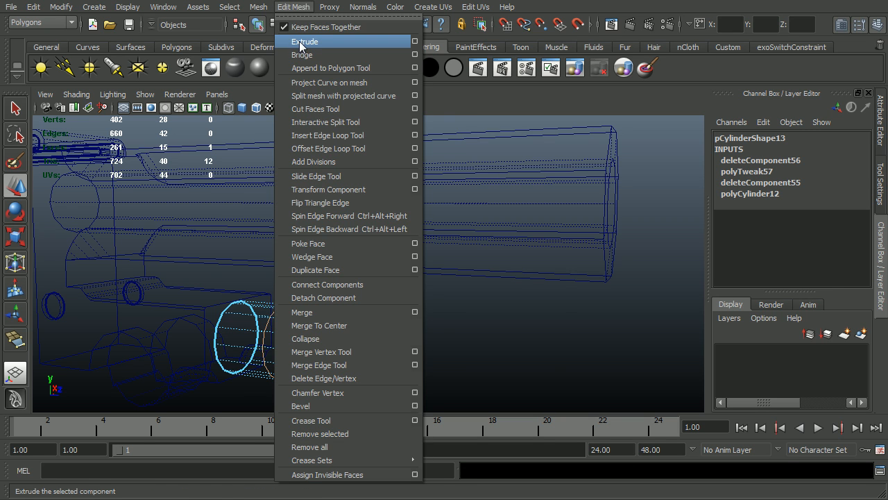
click(298, 41)
Step: Scale the extruded front face inward uniformly to about 0.883
key(space)
click(448, 301)
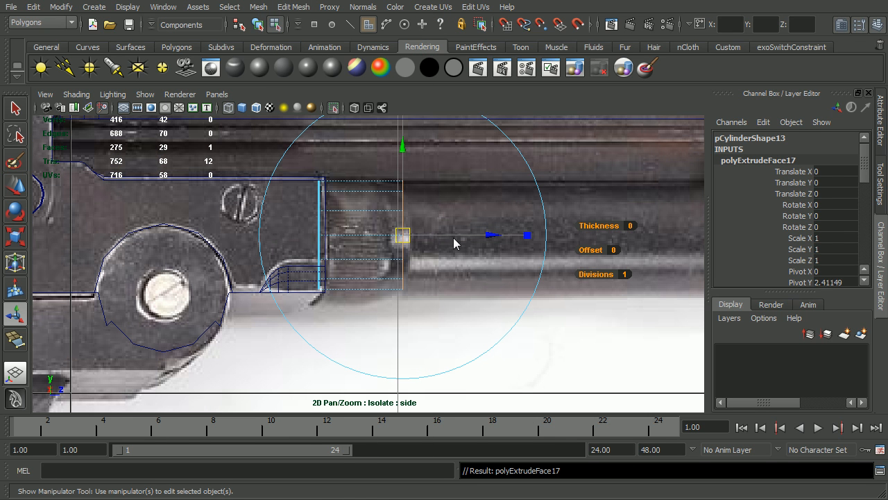
key(space)
click(531, 236)
key(space)
drag(534, 201, 534, 197)
alt+drag(497, 231, 429, 278)
alt+middle_drag(428, 277, 462, 240)
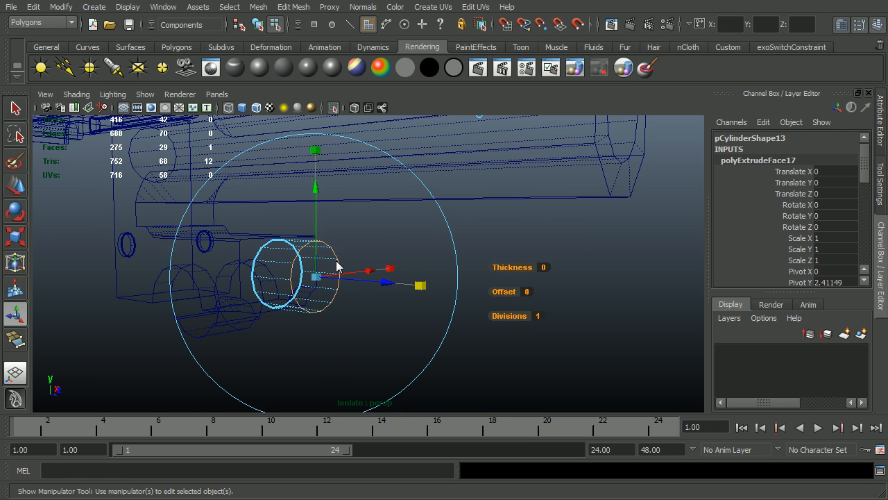
click(315, 277)
drag(316, 277, 311, 288)
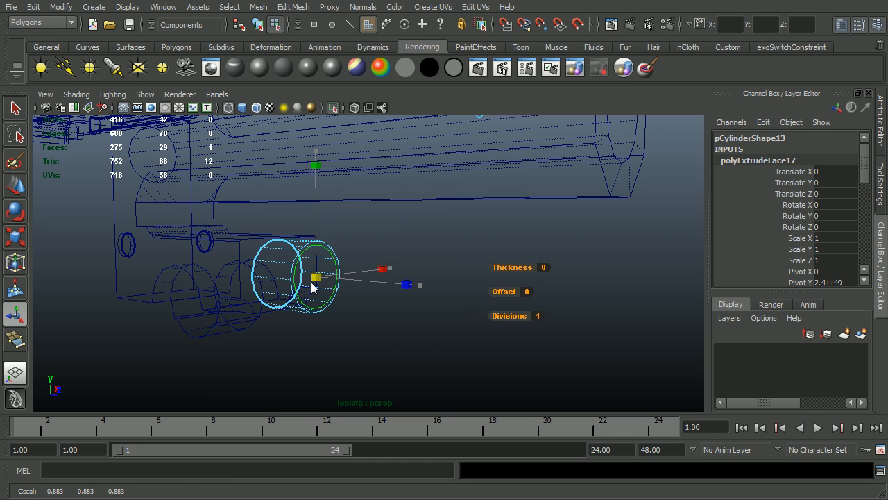
Step: Pull the inset front face slightly forward to form a bevelled edge on the collar
alt+drag(331, 298, 399, 291)
alt+right_drag(399, 291, 451, 289)
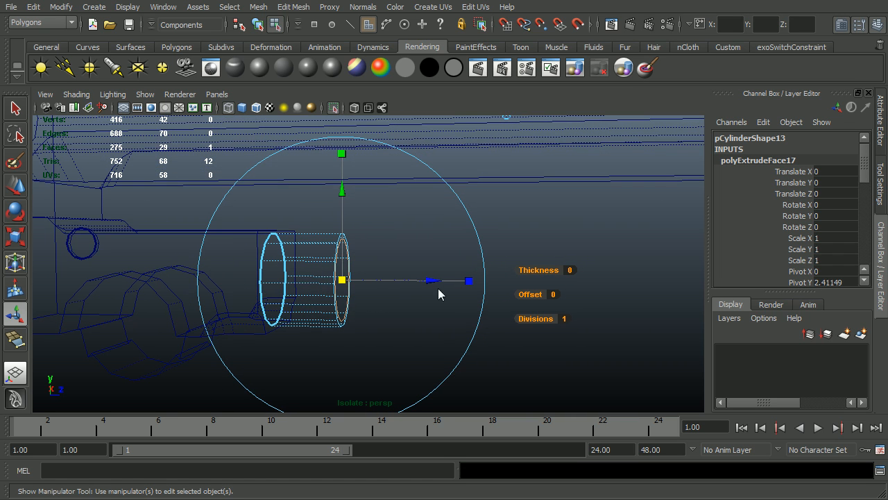
drag(434, 282, 440, 281)
alt+drag(439, 292, 408, 294)
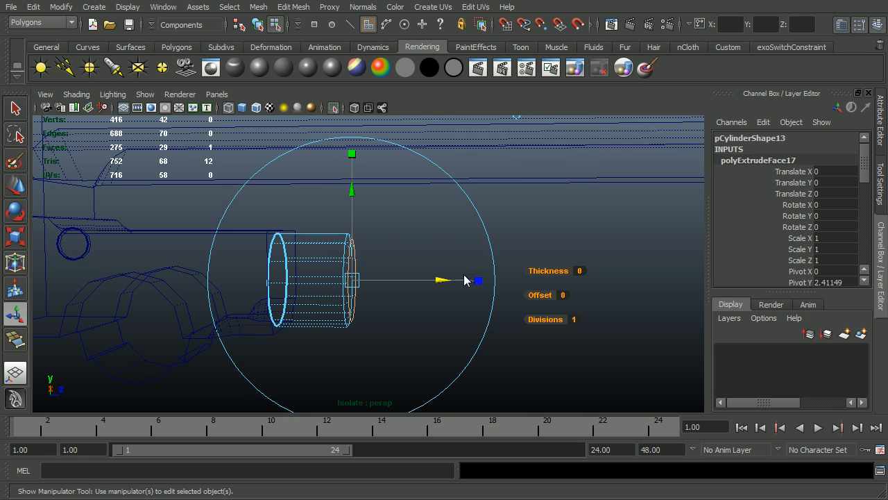
alt+right_drag(464, 275, 435, 287)
drag(451, 278, 473, 277)
key(ctrl+z)
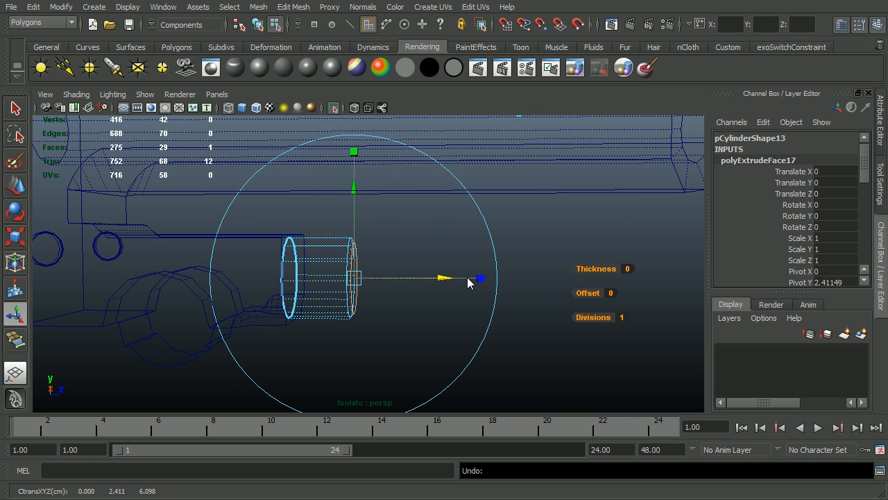
Step: Extrude the inset face again and lengthen it along the reference rod to near its front tip in the side view
click(293, 7)
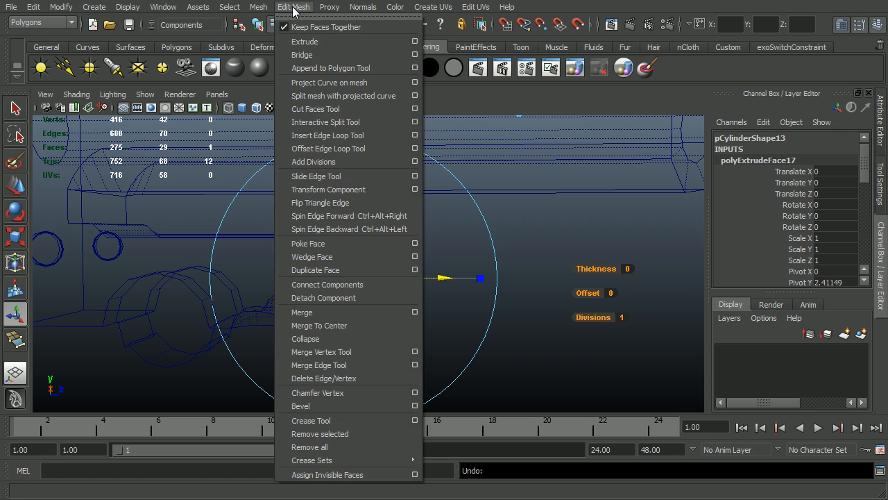
click(304, 42)
drag(451, 283, 668, 289)
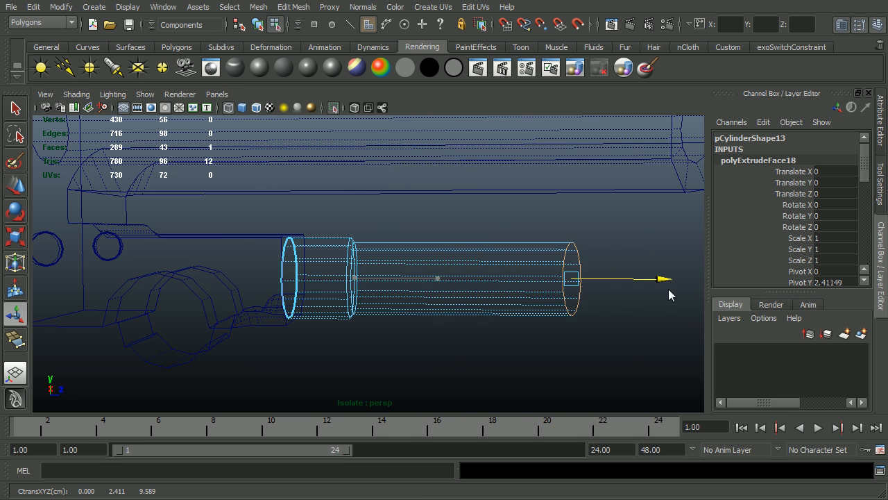
key(space)
drag(592, 292, 630, 298)
alt+right_drag(558, 319, 547, 319)
alt+middle_drag(547, 320, 232, 330)
drag(480, 246, 601, 248)
mouse_move(616, 245)
mouse_down()
mouse_move(608, 246)
mouse_move(619, 246)
mouse_up()
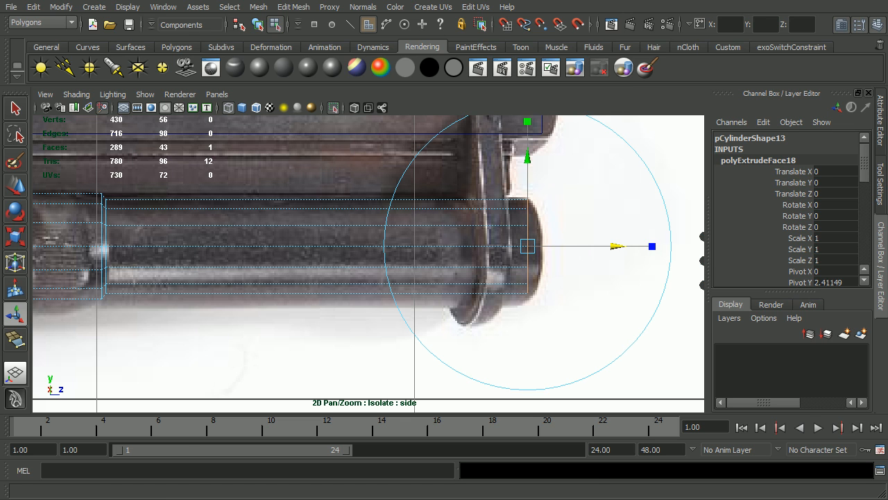
Step: Check the revolver reference photo and adjust the position of the rod's front face along its length
key(alt+Tab)
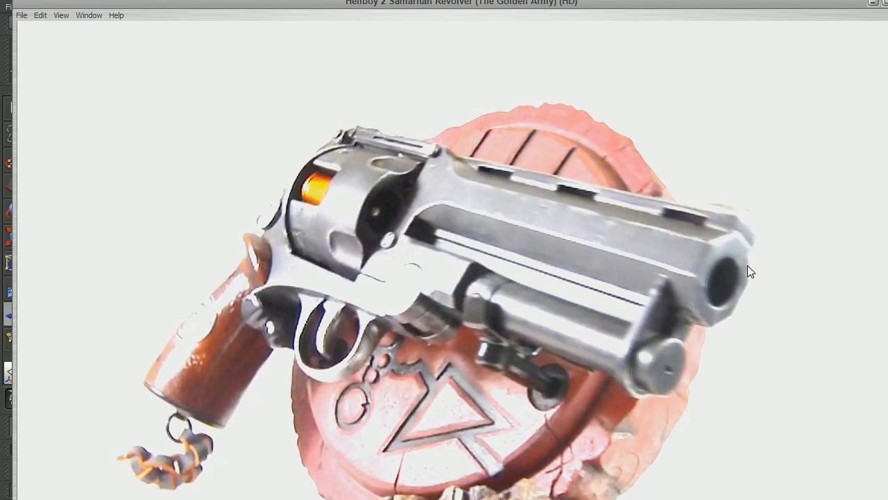
click(875, 3)
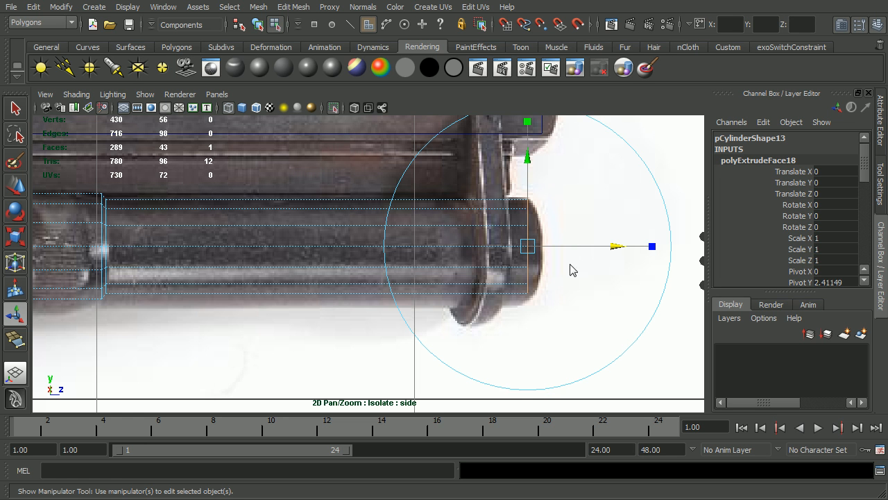
mouse_move(616, 247)
mouse_down()
mouse_move(597, 220)
mouse_move(381, 292)
mouse_up()
Step: Return to object mode, show the whole model shaded and inspect the new rod beneath the barrel in perspective
key(F8)
key(space)
key(5)
click(400, 340)
alt+drag(401, 341, 444, 340)
key(ctrl+1)
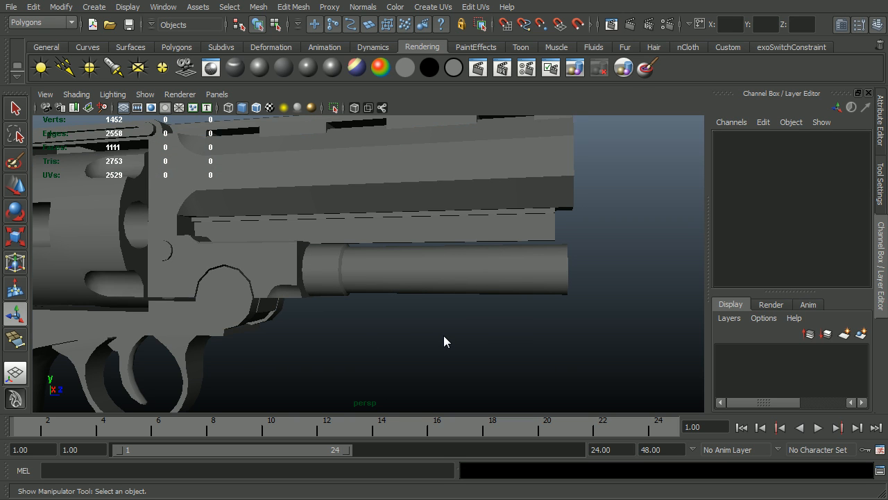
alt+right_drag(444, 335, 395, 336)
alt+drag(404, 336, 523, 341)
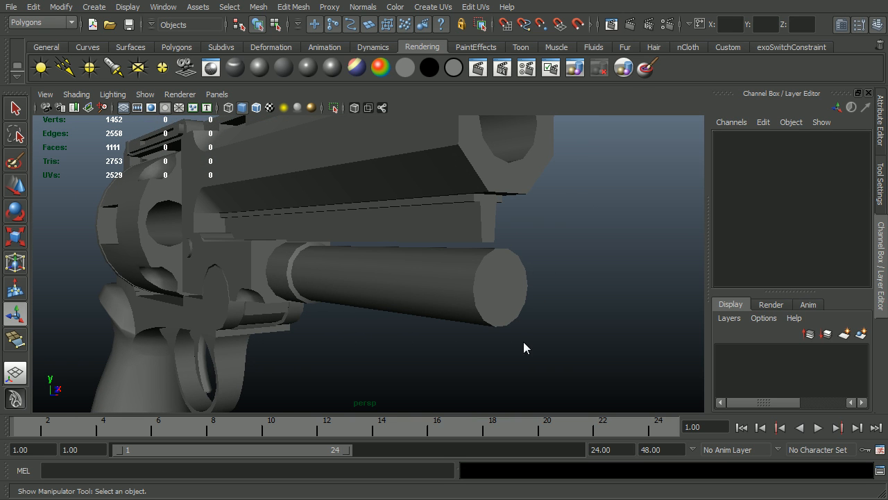
Step: Select the T-shaped strip's underside face and lower it to meet the top of the rod
alt+drag(387, 356, 443, 247)
click(431, 251)
click(415, 238)
right_drag(442, 248, 449, 252)
click(453, 249)
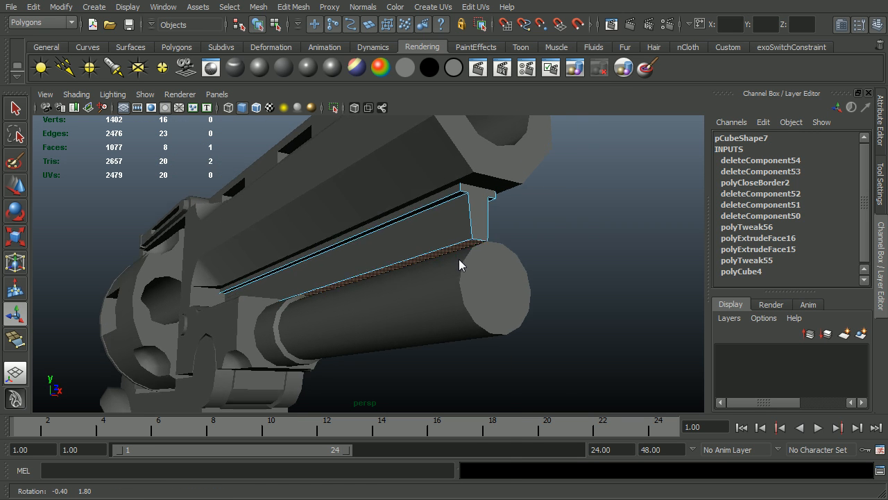
alt+drag(453, 248, 474, 265)
key(w)
drag(323, 276, 484, 301)
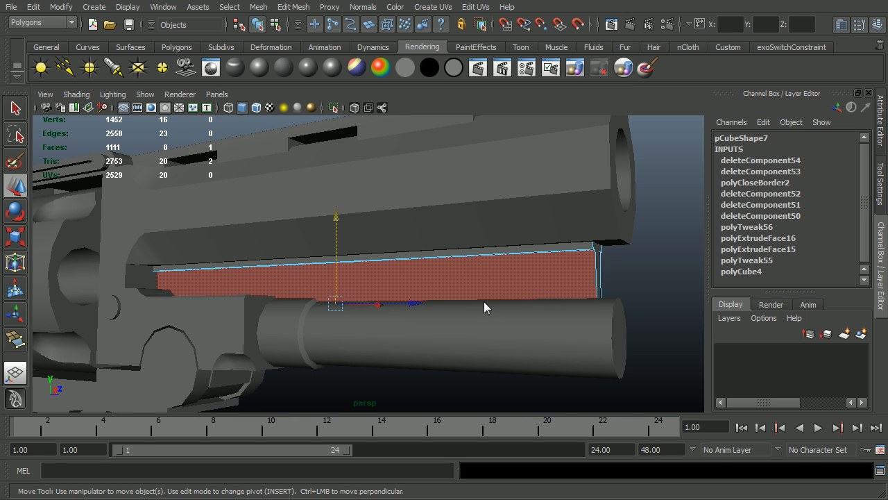
Step: Return to object mode, clear the selection and view the strip and rod beneath the barrel
key(F8)
key(F8)
click(660, 265)
alt+right_drag(587, 302, 388, 316)
alt+drag(388, 315, 410, 320)
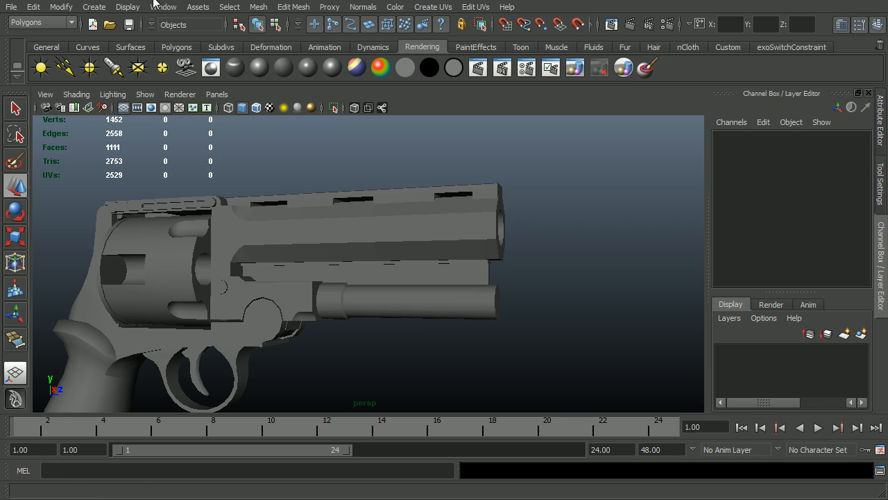
click(95, 8)
mouse_move(106, 41)
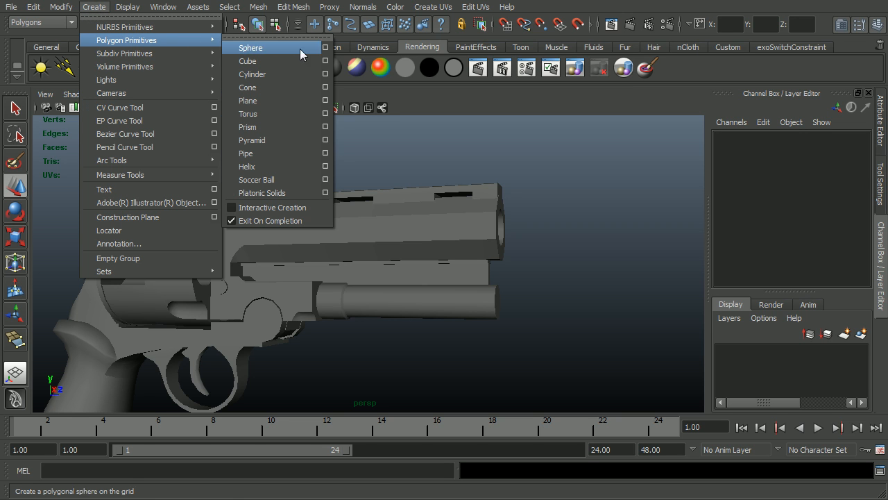
click(324, 74)
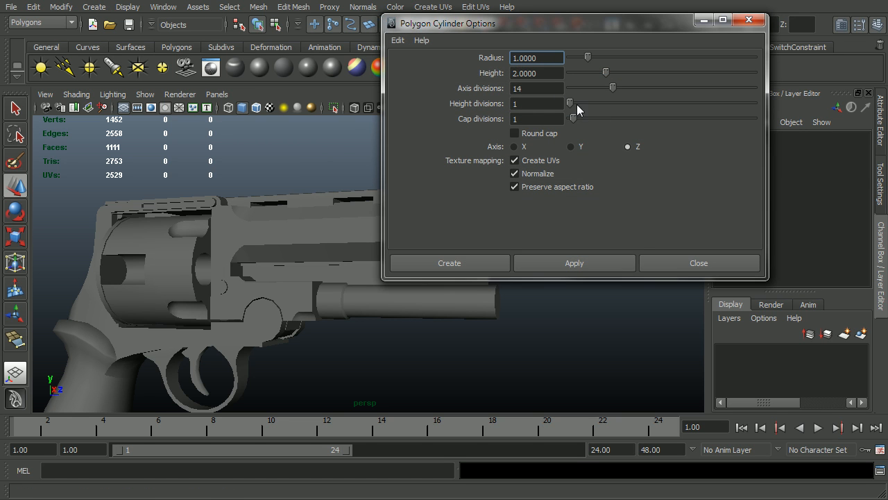
click(470, 267)
scroll(415, 334, down, 3)
drag(364, 341, 478, 337)
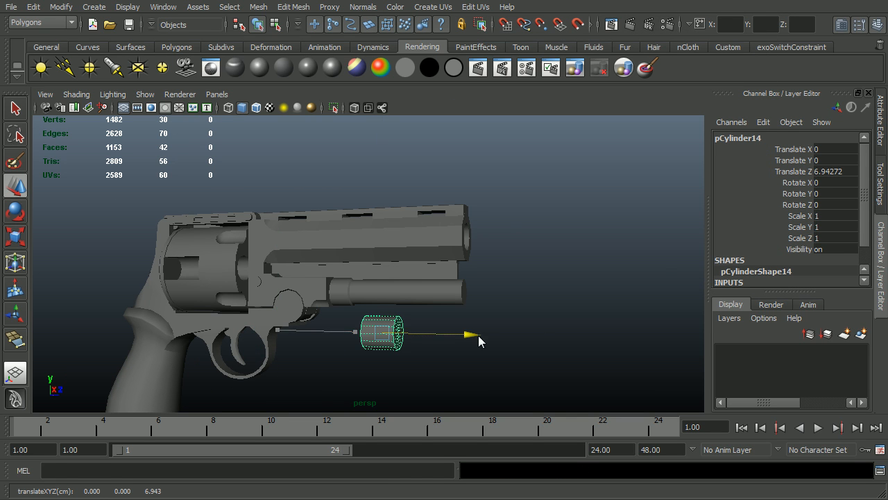
click(602, 307)
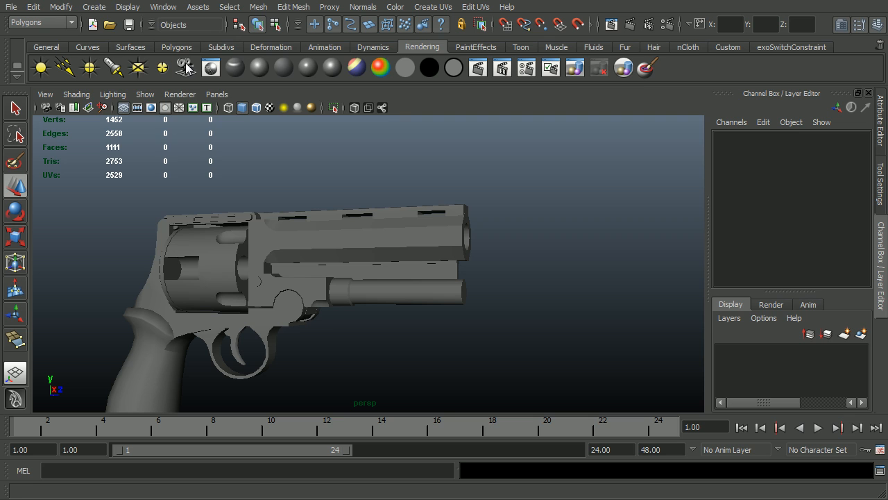
Step: Create a Z-axis polygon cylinder with 14 axis divisions and 0 cap divisions, and move it forward to about Z 8.58
click(94, 7)
mouse_move(117, 40)
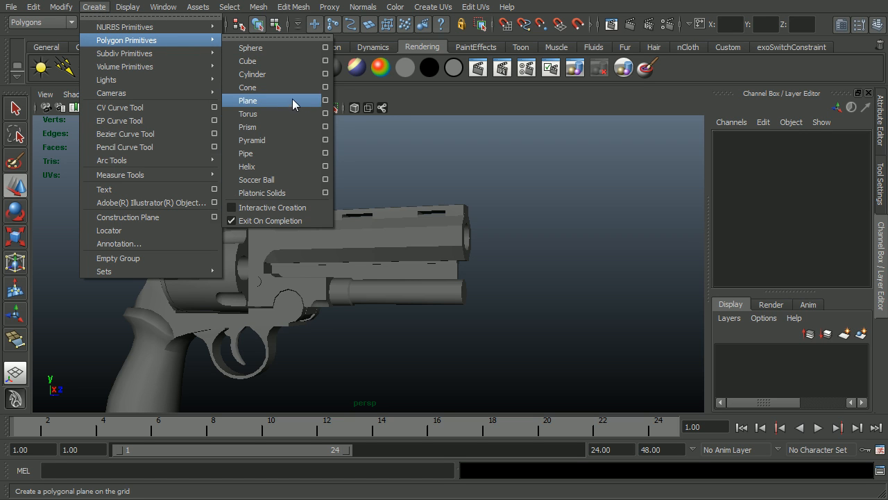
click(328, 74)
click(545, 120)
text(0)
key(Tab)
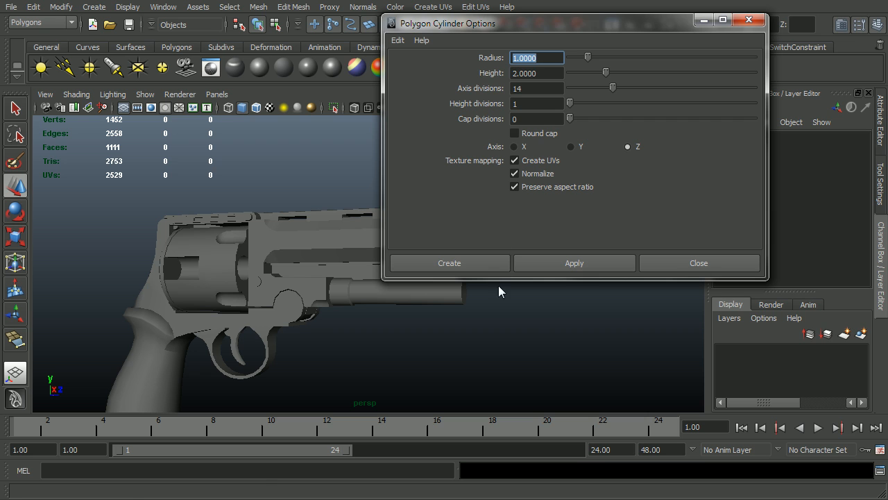
click(468, 266)
drag(350, 332, 495, 336)
alt+right_drag(495, 336, 571, 339)
alt+drag(571, 338, 514, 341)
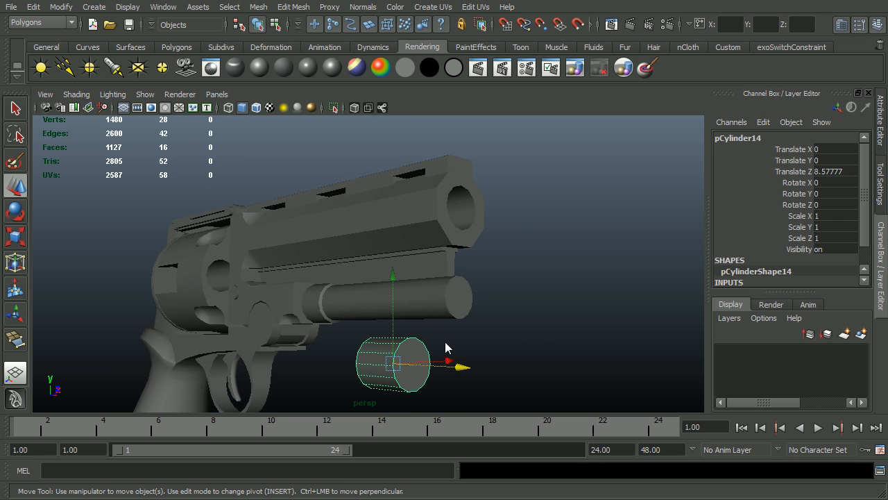
Step: In the front wireframe view, raise the new cylinder to about Y 2.67, around the reference rod
key(space)
drag(445, 348, 439, 371)
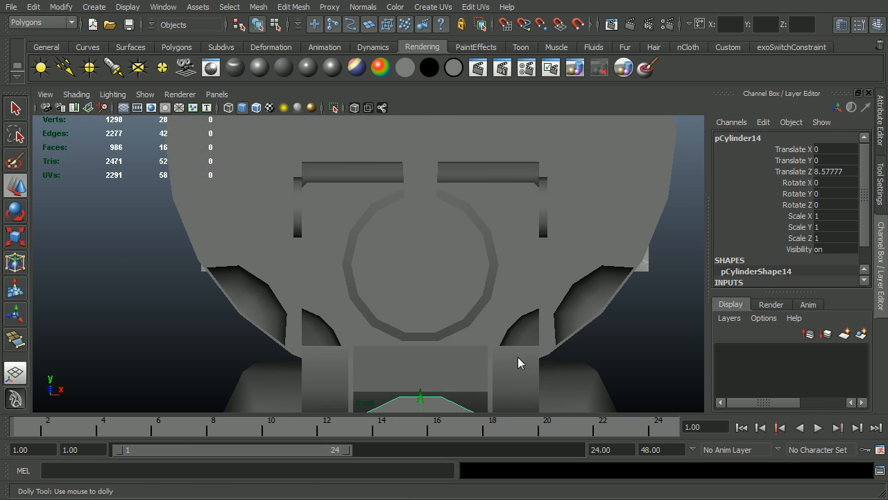
key(4)
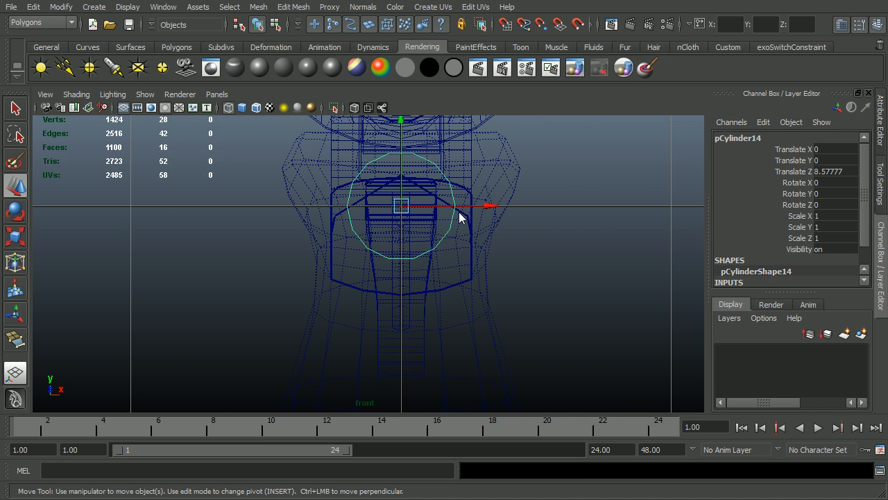
alt+right_drag(462, 215, 395, 217)
alt+middle_drag(433, 216, 434, 290)
alt+right_drag(490, 284, 526, 283)
alt+middle_drag(498, 271, 522, 277)
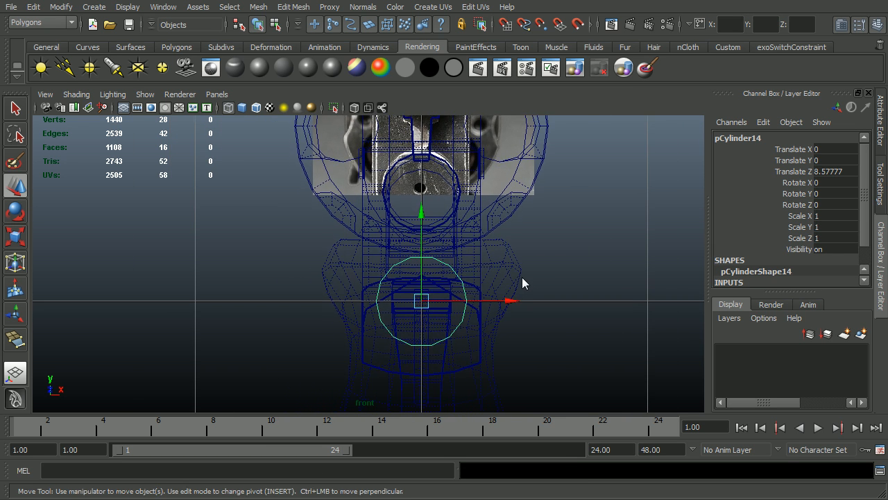
alt+right_drag(417, 294, 505, 292)
drag(430, 285, 435, 143)
alt+right_drag(440, 191, 496, 190)
alt+middle_drag(497, 190, 481, 300)
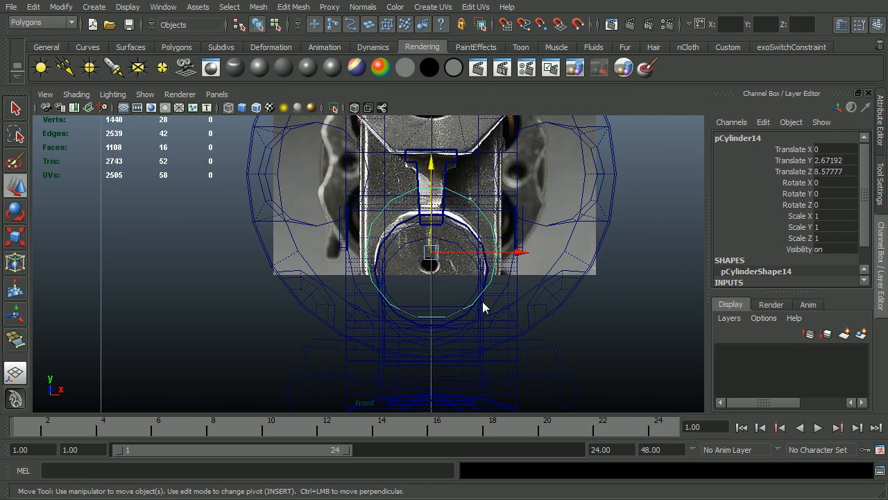
Step: Scale the cylinder uniformly to about 1.08 so it surrounds the rod, and check it shaded in perspective
alt+right_drag(486, 300, 579, 297)
key(r)
drag(443, 256, 454, 256)
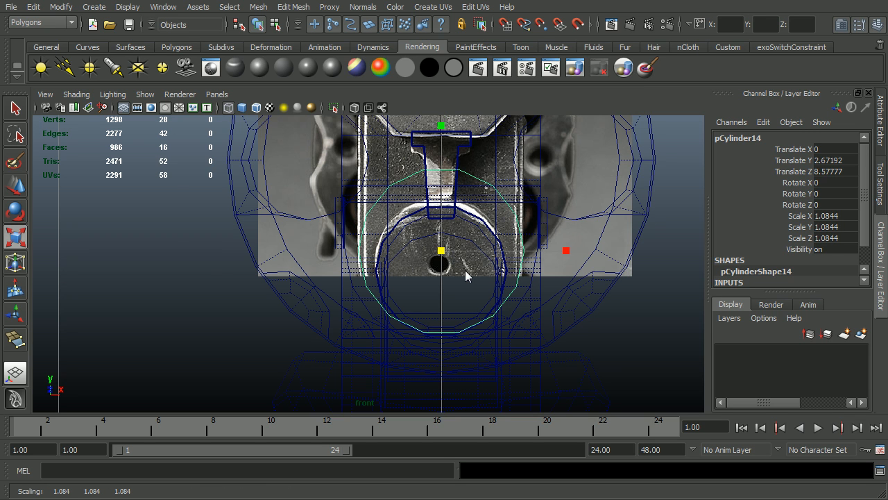
key(5)
key(space)
drag(451, 251, 453, 240)
alt+drag(464, 267, 494, 281)
alt+right_drag(494, 281, 523, 307)
alt+drag(523, 307, 515, 309)
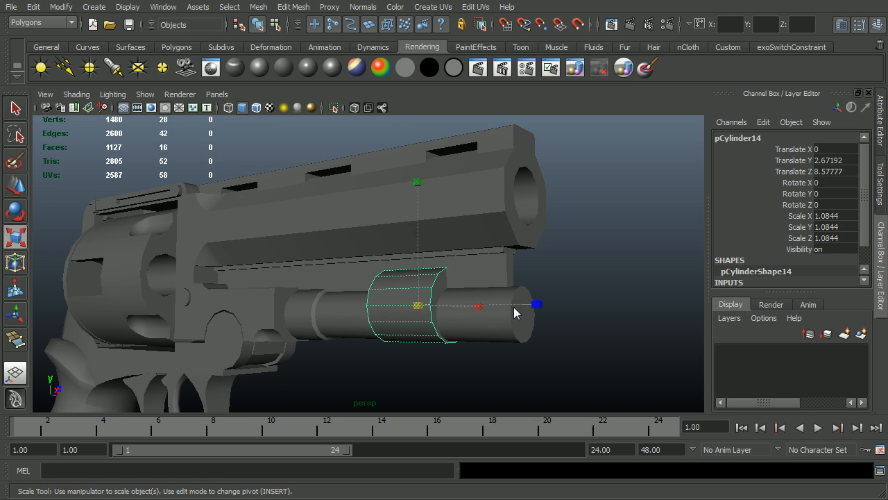
Step: Lower the cylinder to about Y 2.41 and flatten it into a thin collar with a Z scale of about 0.25
key(w)
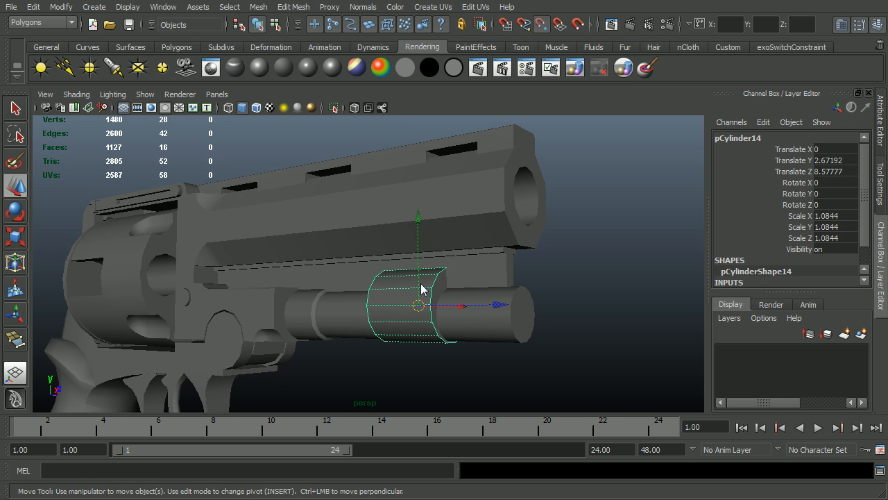
drag(421, 288, 436, 358)
key(r)
drag(562, 318, 519, 324)
Step: In the side view, move the collar forward to about Z 11.07, over the reference collar near the rod's front tip
key(space)
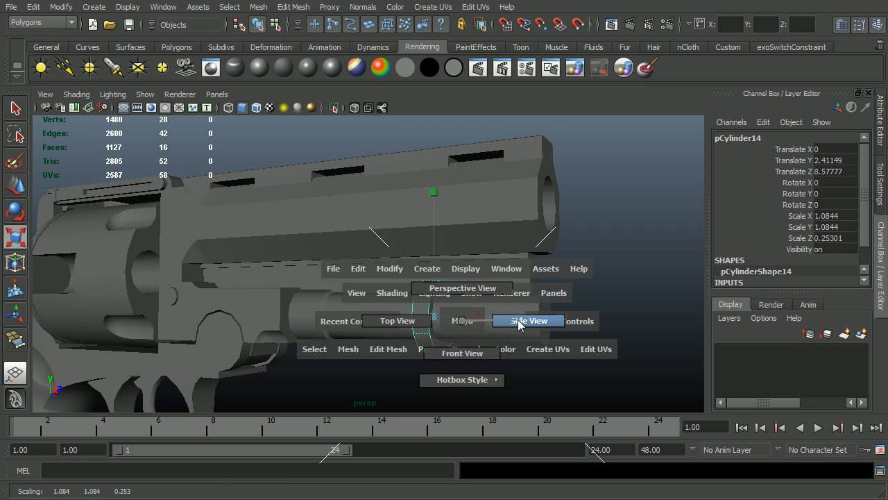
key(w)
drag(362, 240, 526, 248)
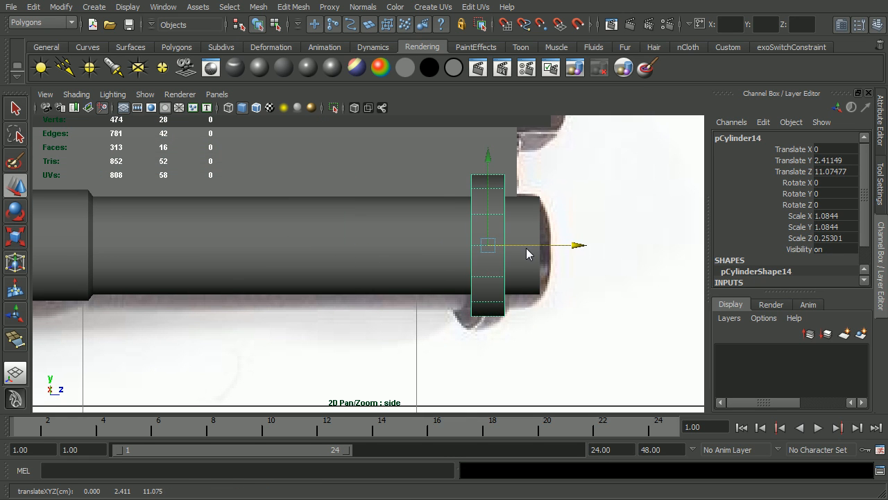
key(4)
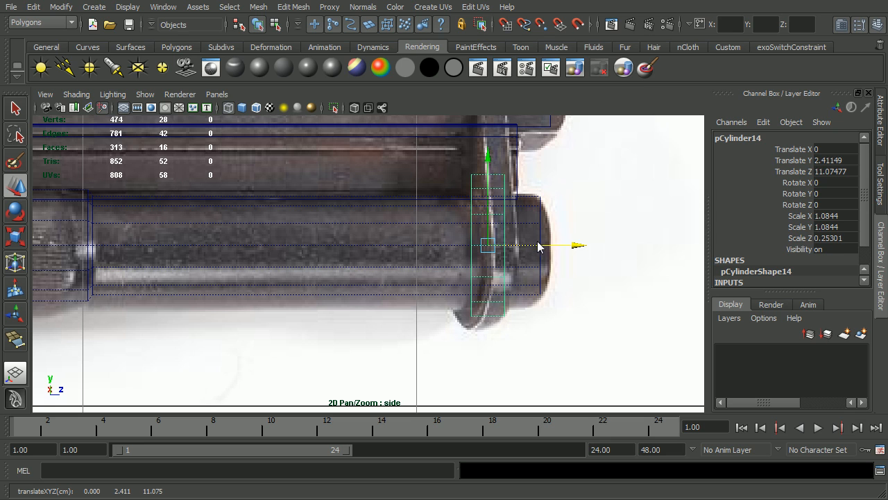
alt+middle_drag(553, 207, 541, 280)
Step: Examine how the collar fits the rod and T-shaped strip in shaded perspective and front views
key(space)
drag(535, 277, 457, 254)
alt+right_drag(457, 254, 503, 272)
mouse_move(503, 273)
alt+mouse_down()
mouse_move(472, 272)
mouse_move(469, 287)
alt+mouse_up()
key(5)
key(4)
key(5)
mouse_move(437, 307)
alt+mouse_down()
mouse_move(507, 307)
mouse_move(549, 258)
mouse_move(472, 292)
mouse_move(510, 295)
alt+mouse_up()
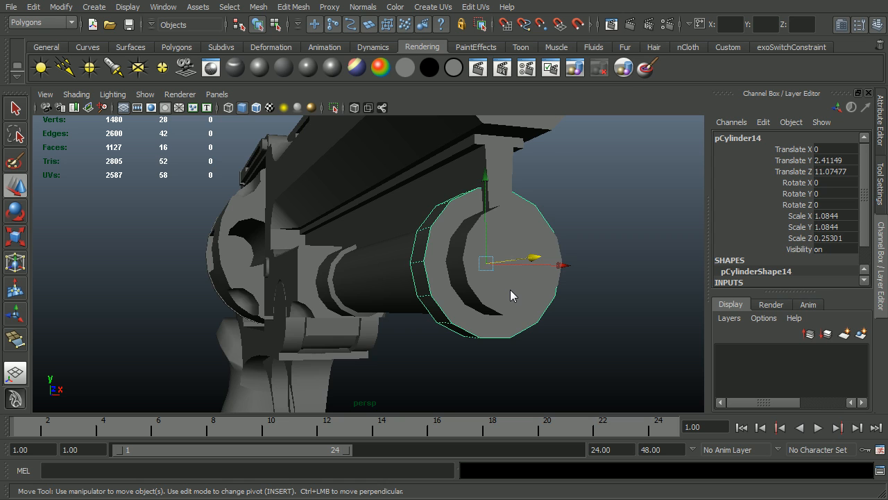
alt+drag(495, 292, 427, 308)
key(space)
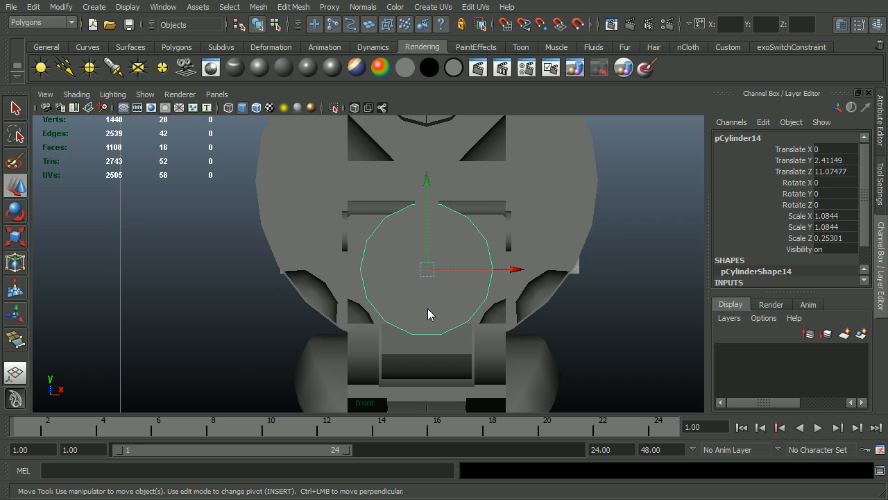
scroll(352, 294, up, 2)
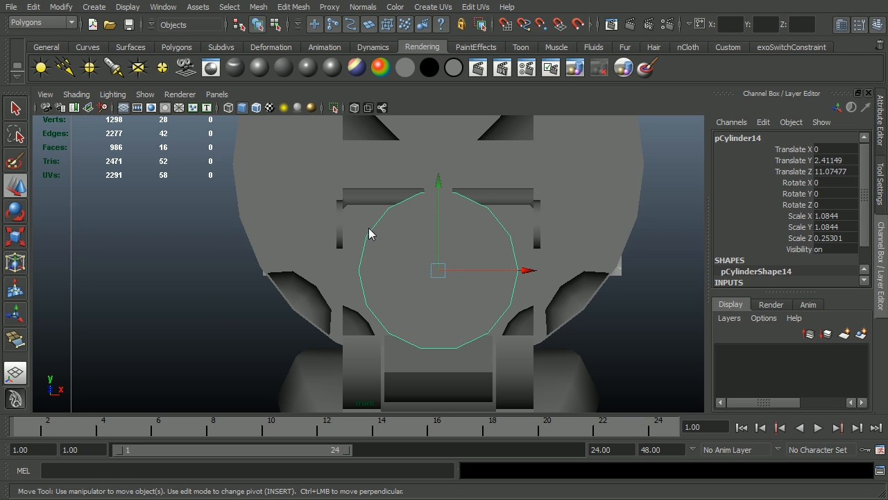
scroll(414, 238, up, 1)
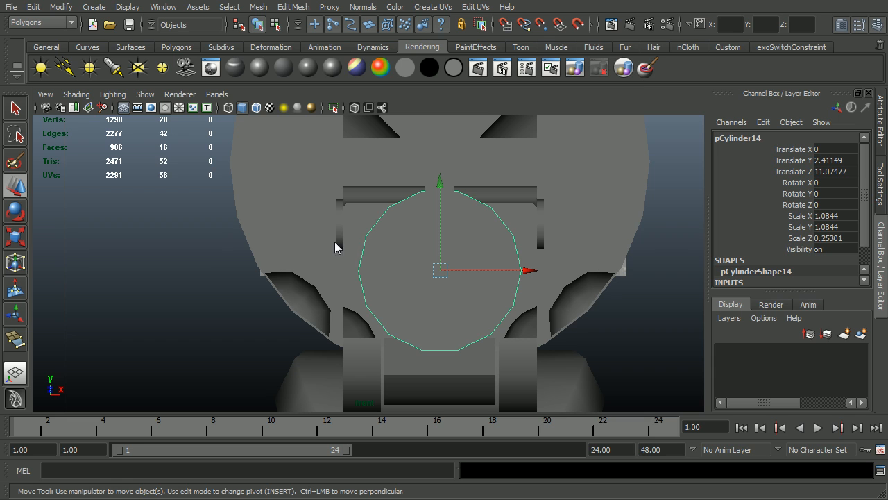
alt+right_drag(382, 237, 426, 234)
alt+middle_drag(426, 234, 419, 252)
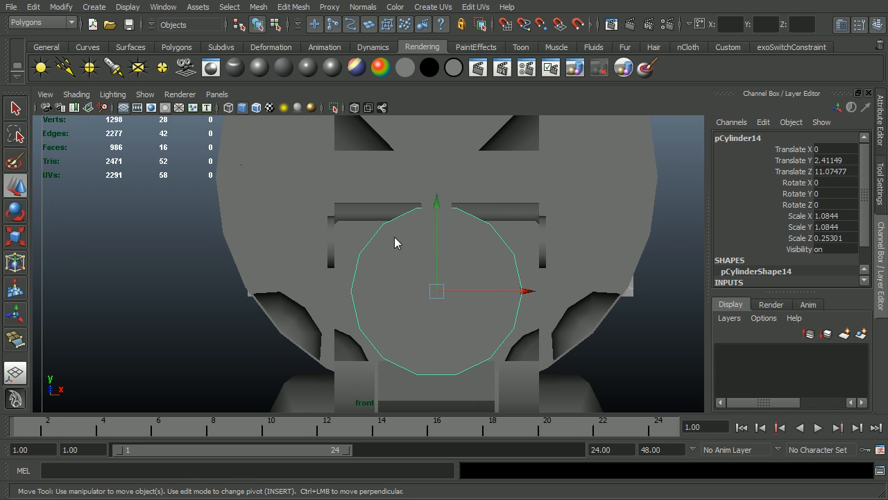
key(space)
drag(377, 245, 378, 206)
alt+drag(380, 258, 476, 276)
Step: Delete one upper cross edge on each side of the collar to straighten its shoulders
key(F10)
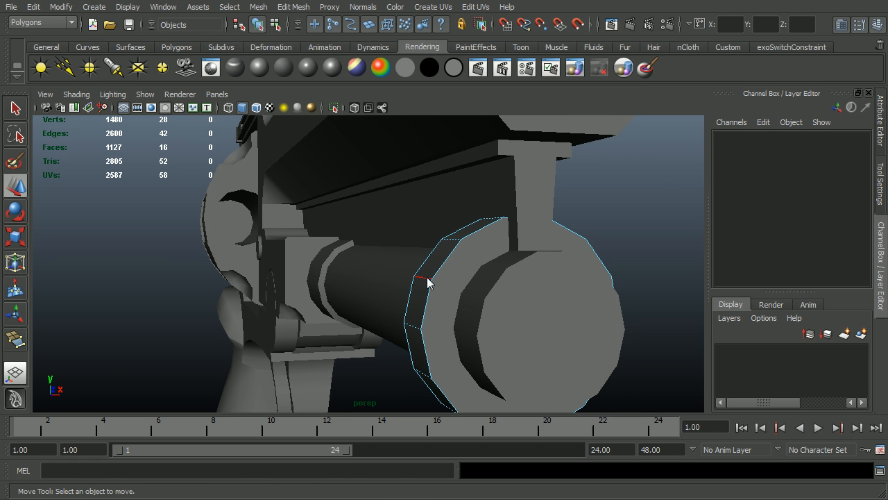
click(452, 246)
alt+drag(454, 244, 465, 317)
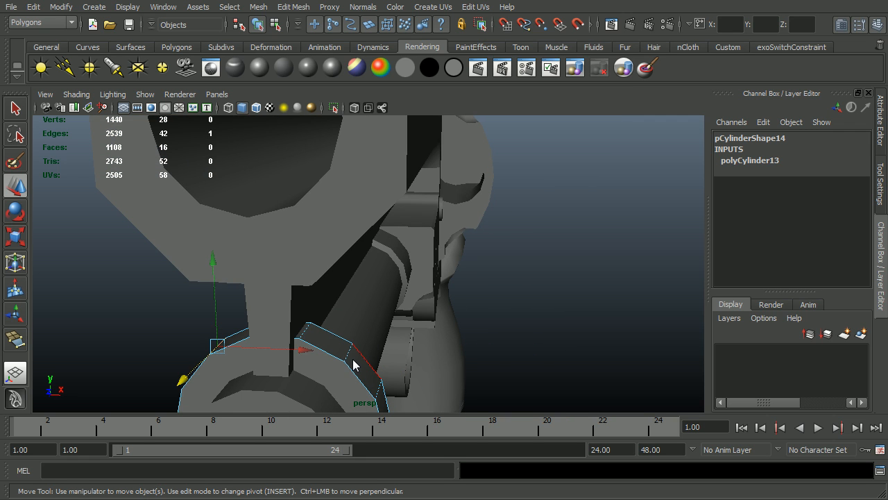
shift+right_drag(349, 361, 327, 377)
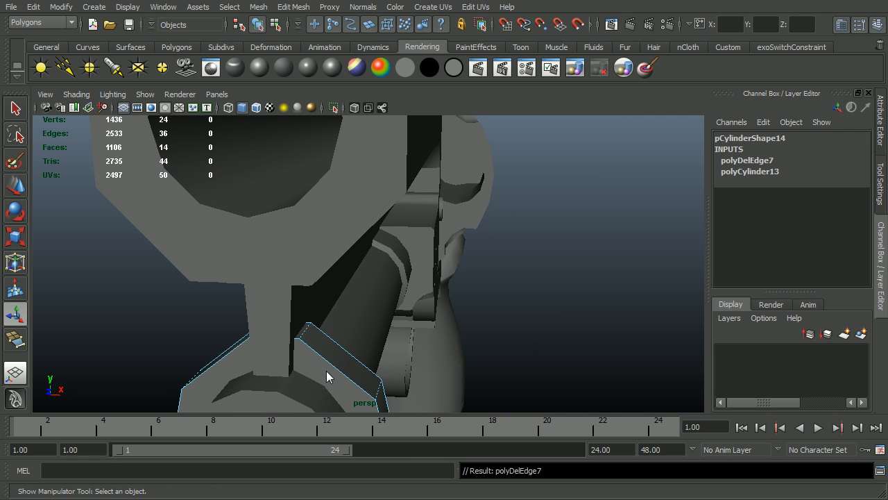
Step: Collapse the collar's topmost front and back edges so its top face closes to a single edge
alt+drag(338, 377, 363, 362)
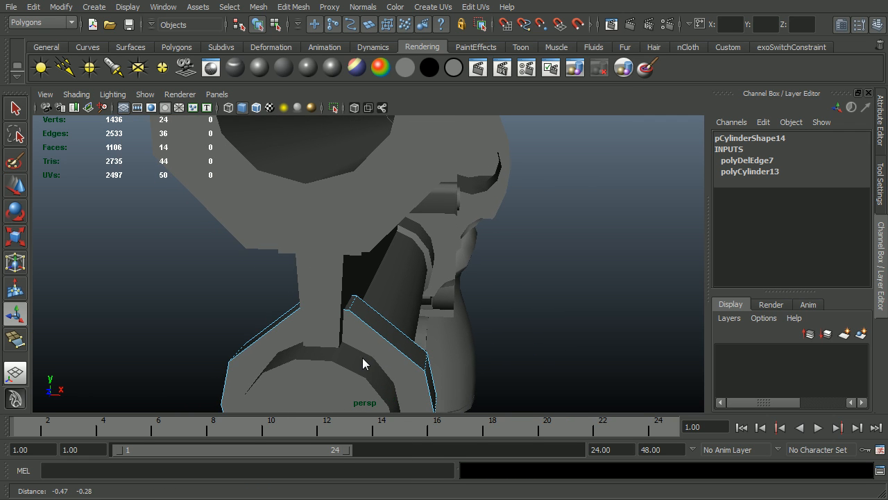
click(340, 312)
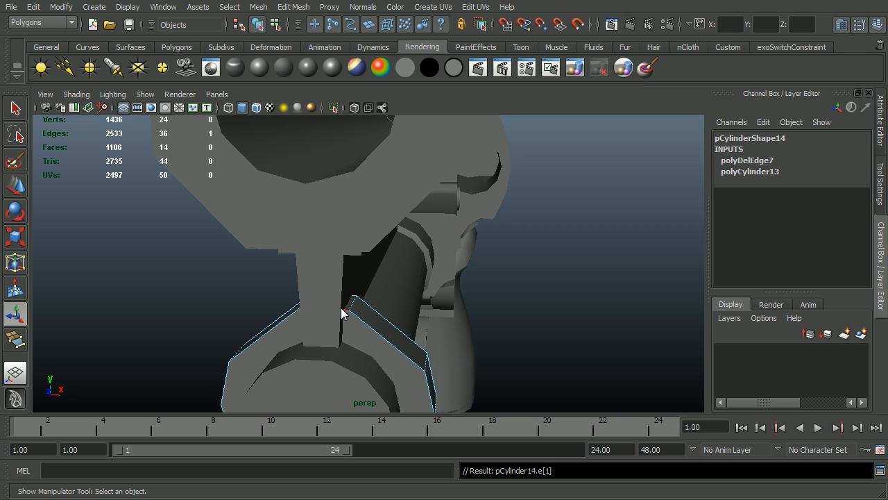
shift+right_drag(361, 320, 356, 313)
shift+click(383, 336)
shift+right_drag(380, 338, 428, 311)
alt+drag(428, 311, 404, 288)
key(4)
key(5)
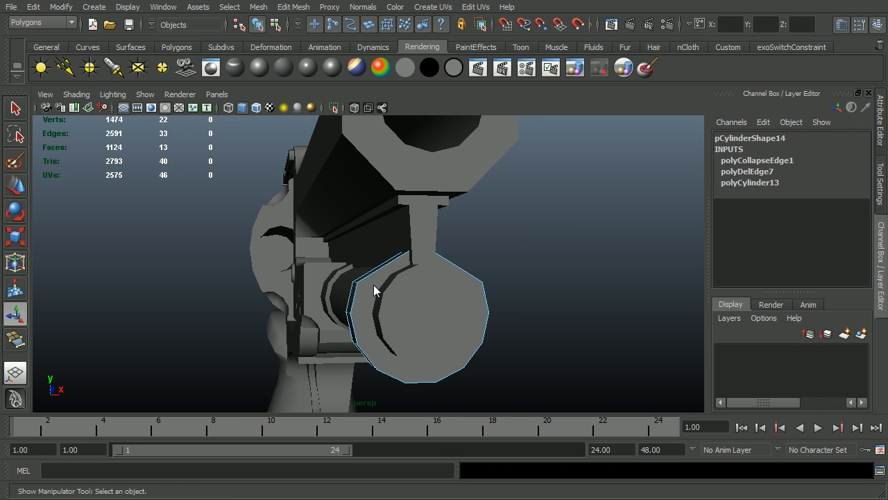
Step: Raise the collar's upper side corners and top centre vertices to reach the underside of the barrel
alt+drag(486, 292, 382, 259)
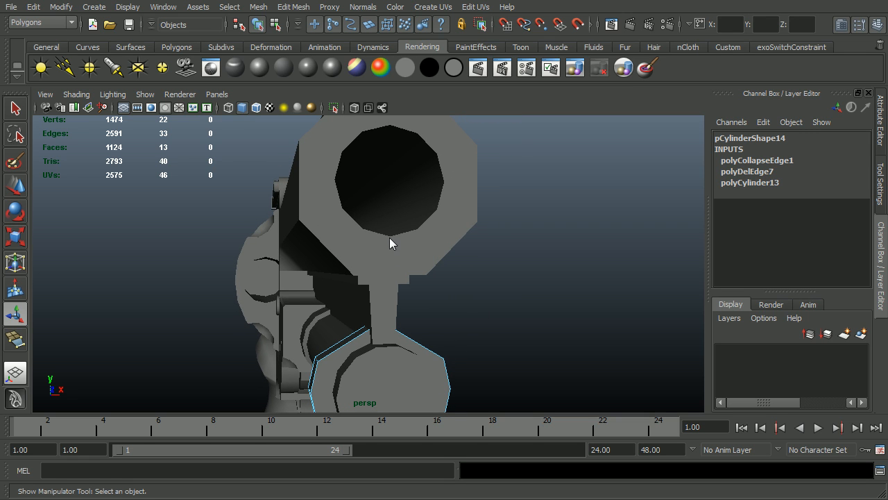
alt+drag(419, 319, 401, 345)
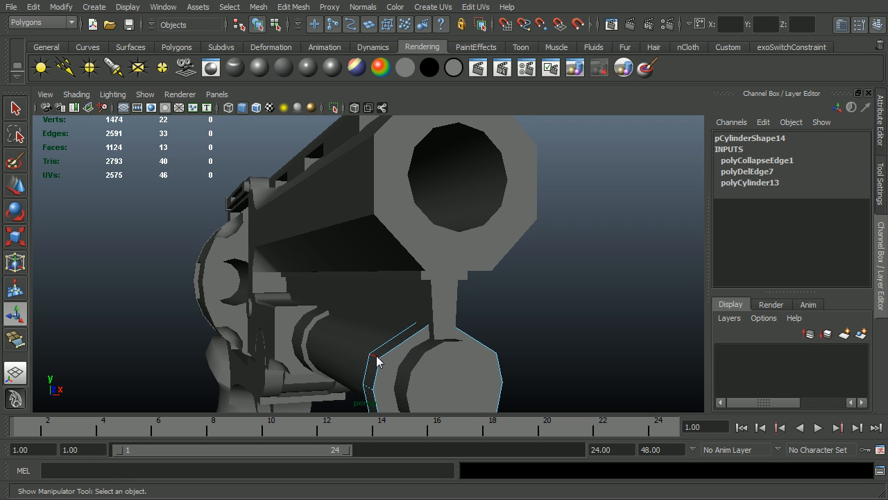
key(w)
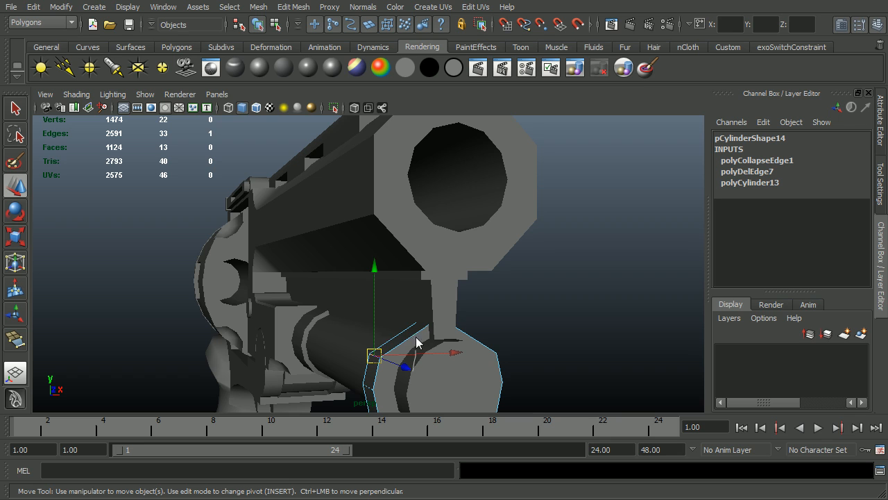
alt+drag(399, 361, 367, 390)
drag(366, 347, 396, 333)
drag(341, 278, 426, 356)
drag(384, 308, 383, 272)
alt+right_drag(383, 271, 389, 261)
mouse_move(389, 256)
alt+mouse_down()
mouse_move(450, 324)
mouse_move(452, 337)
mouse_move(451, 307)
mouse_move(465, 305)
mouse_move(556, 308)
mouse_move(519, 339)
mouse_move(574, 326)
alt+mouse_up()
key(4)
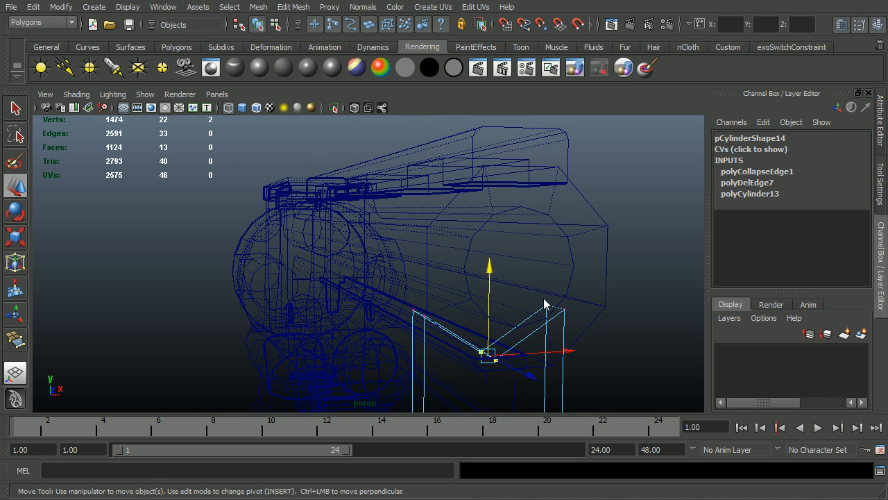
Step: Delete the collar's two upper faces hidden inside the barrel and return to object mode in shaded display
key(F8)
click(534, 328)
right_drag(535, 329, 444, 340)
alt+drag(444, 340, 350, 383)
shift+click(354, 387)
key(Delete)
key(F8)
key(F8)
key(F8)
key(5)
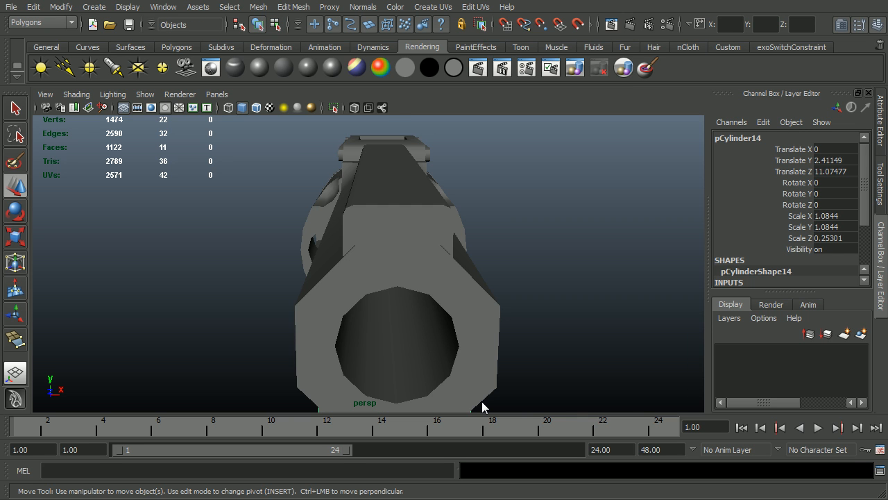
Step: Clear the selection and inspect the finished collar and whole revolver from several perspective angles
alt+drag(494, 347, 601, 347)
click(632, 318)
alt+drag(632, 318, 602, 347)
alt+right_drag(482, 365, 576, 361)
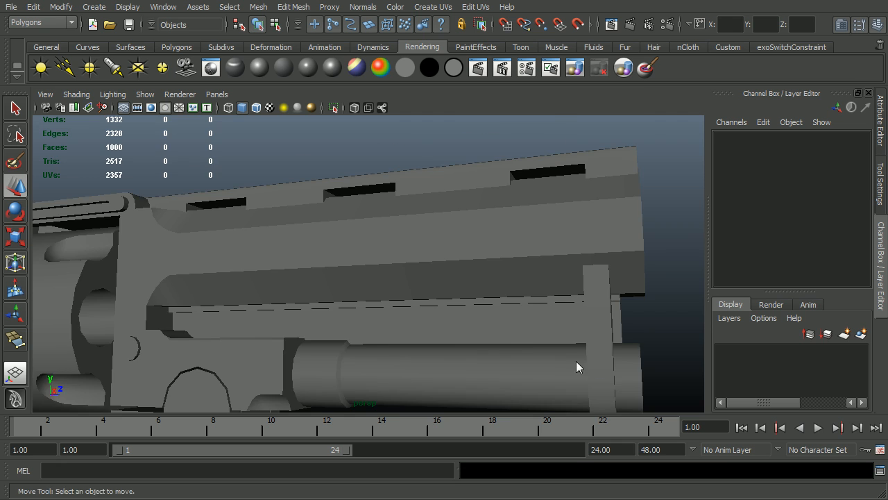
alt+drag(576, 361, 413, 340)
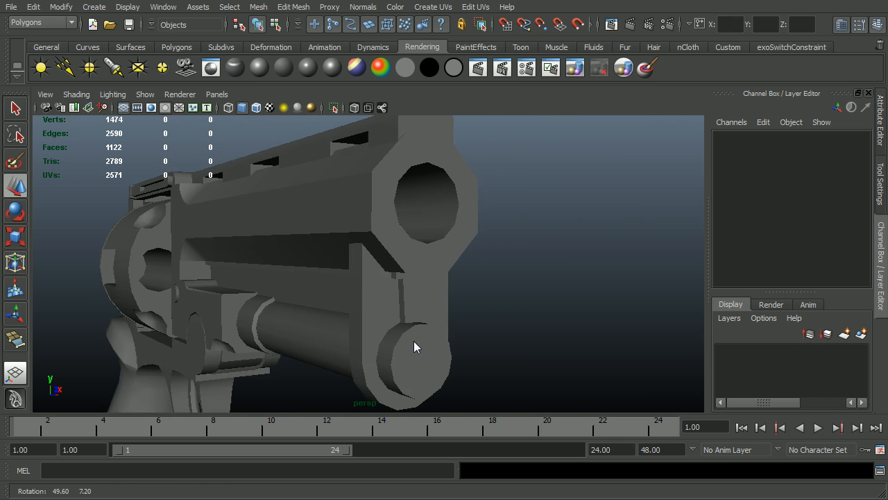
alt+right_drag(413, 341, 245, 318)
alt+drag(245, 318, 499, 302)
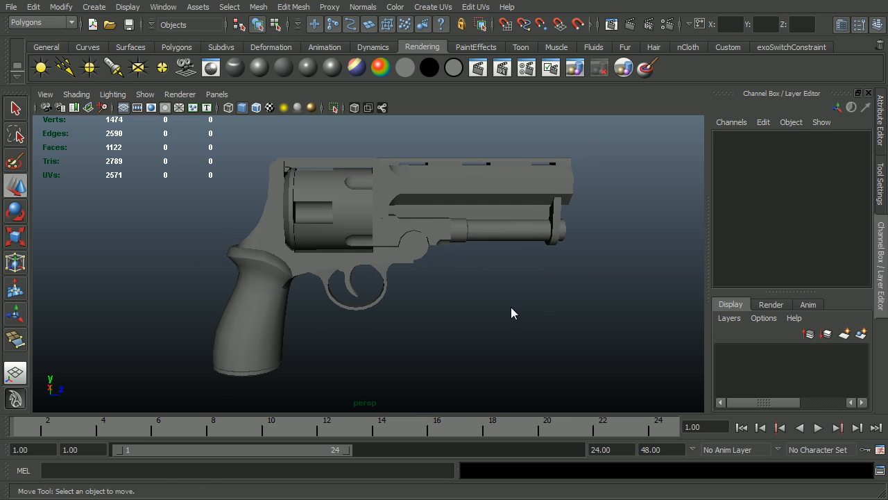
alt+drag(376, 133, 304, 233)
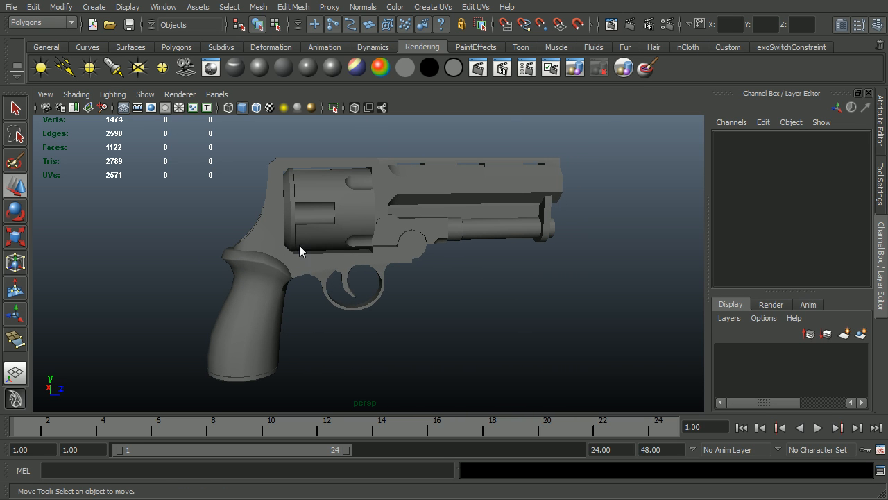
alt+drag(474, 300, 402, 303)
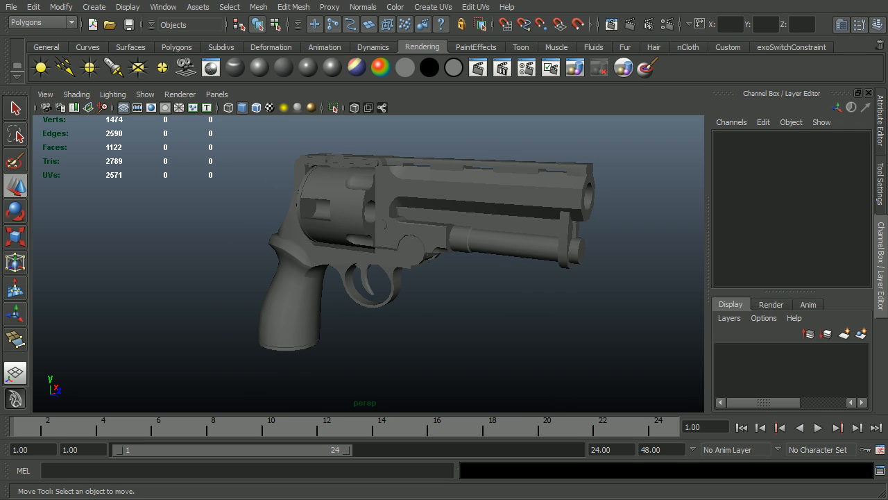